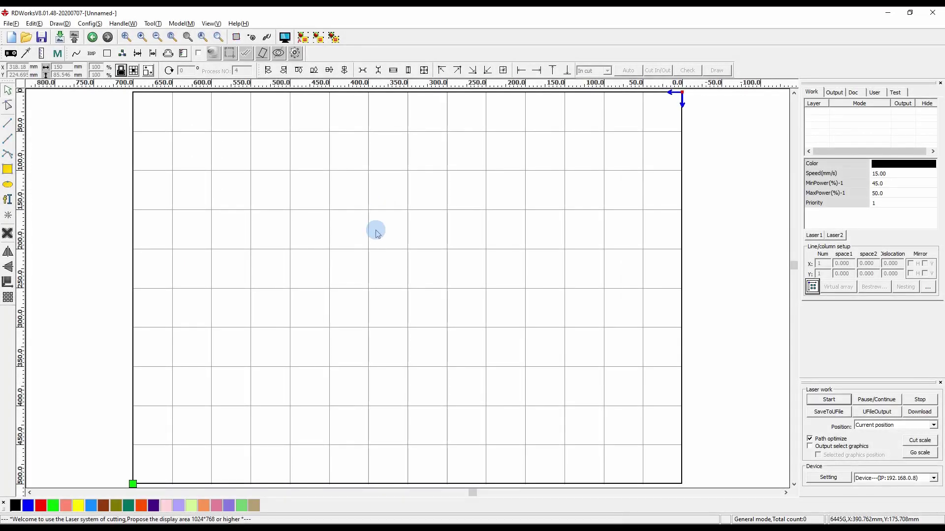
Step: Paste the Sample Text design with its four circles and two rectangular frames into the work area
key(ctrl+v)
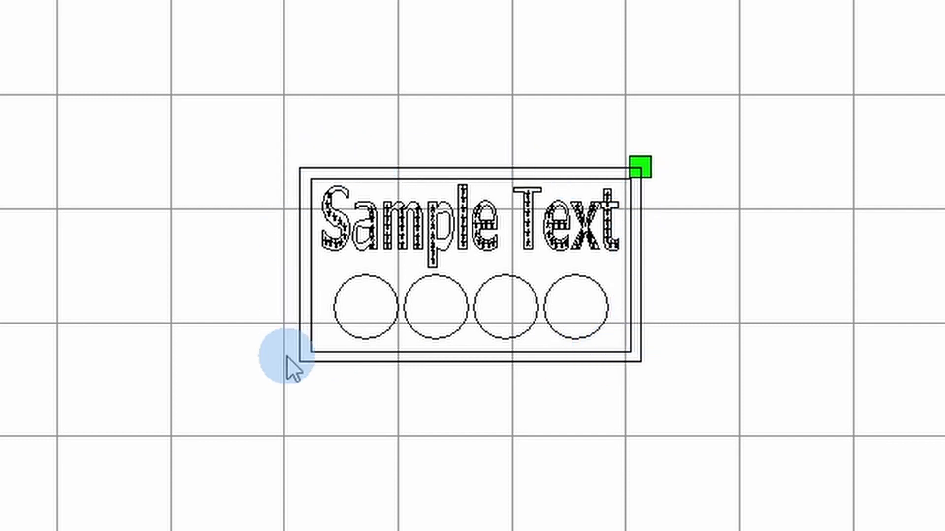
scroll(462, 275, up, 3)
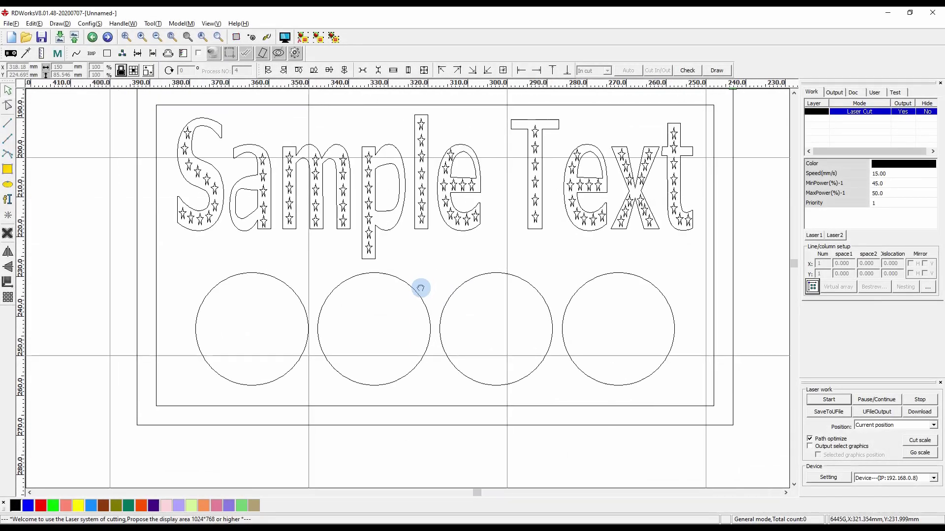
middle_drag(420, 288, 404, 316)
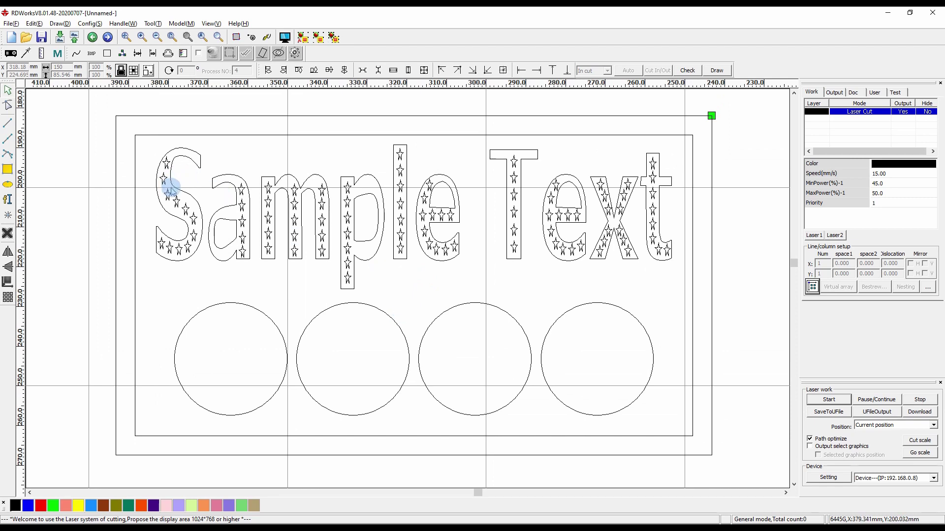
Step: Assign the Sample Text object to the blue layer
click(202, 216)
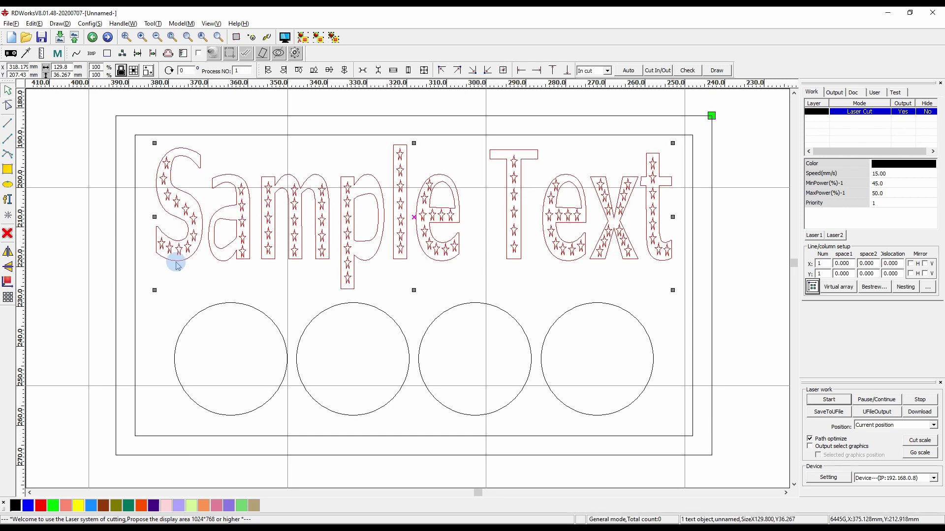
click(28, 507)
click(161, 380)
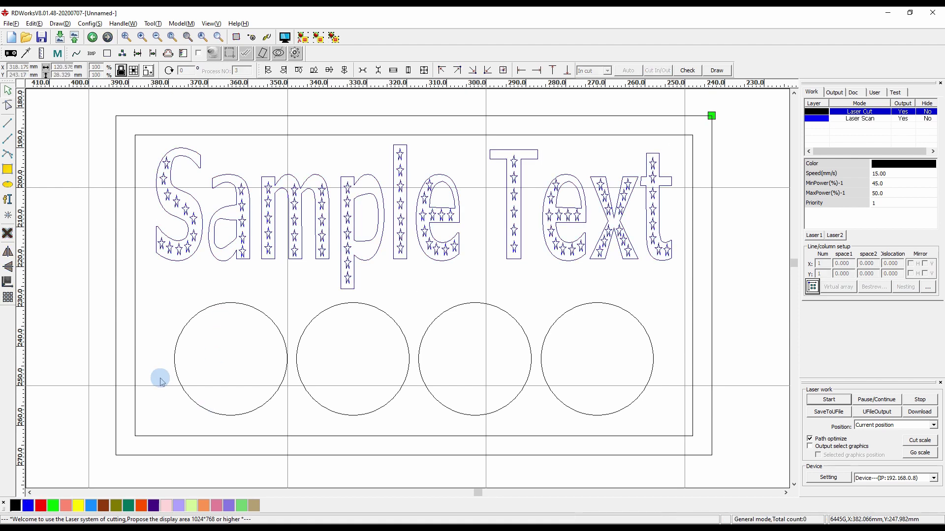
Step: Assign the group of four circles to the red layer and the inner rectangle to the green layer
click(239, 306)
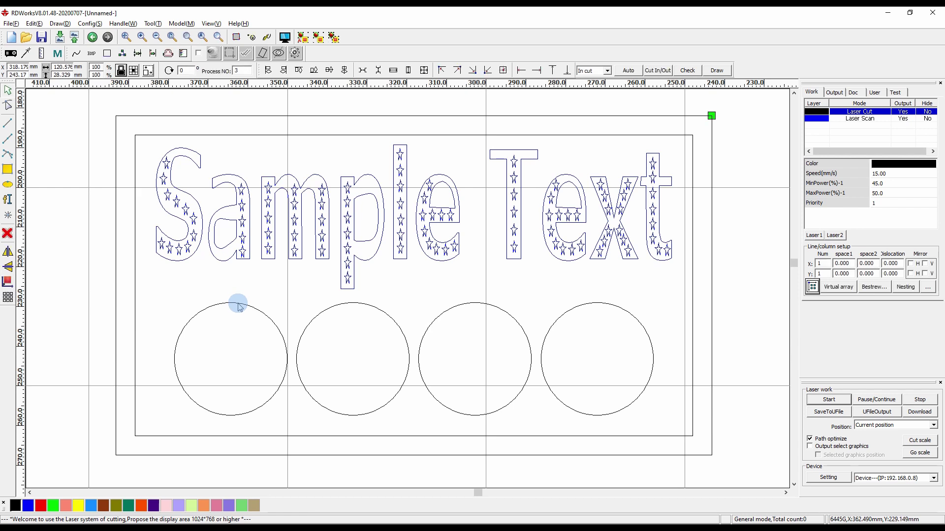
click(41, 506)
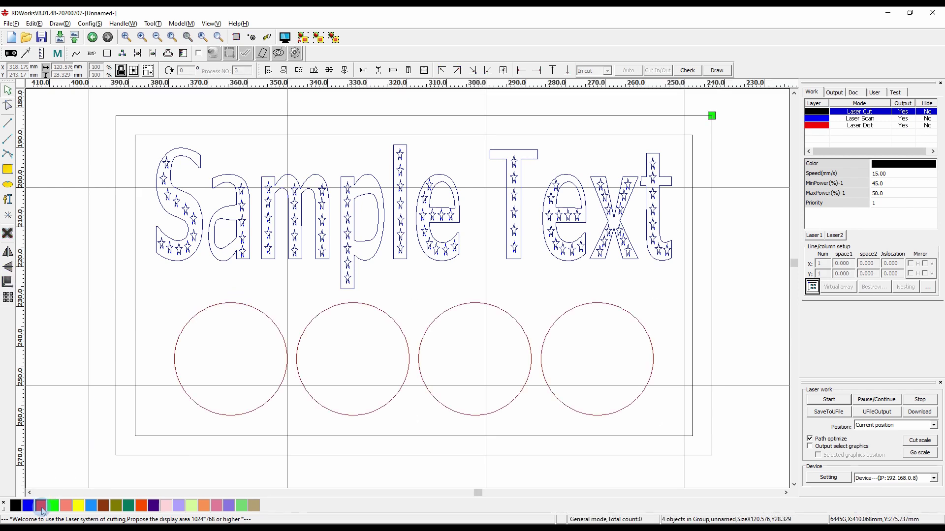
click(135, 205)
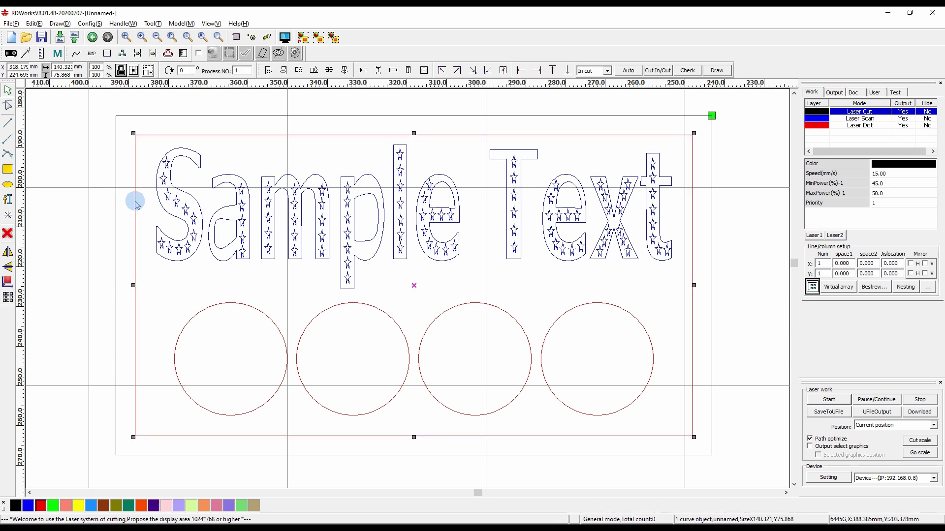
click(53, 506)
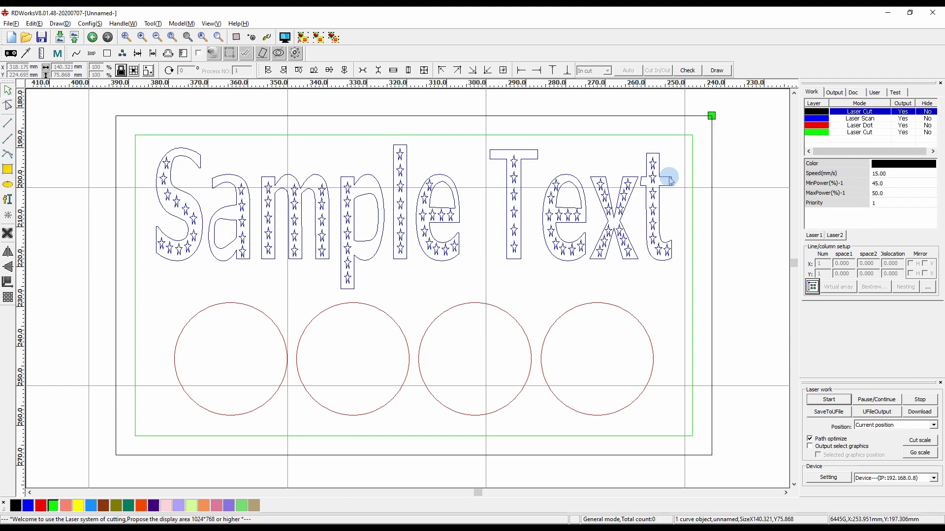
scroll(664, 181, down, 2)
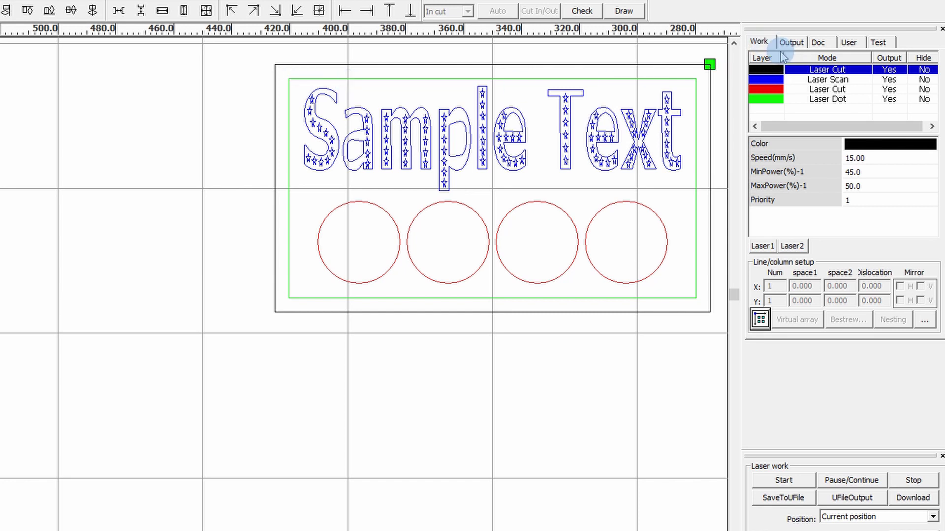
Step: Open the black layer's parameters, set its repeat number to 3, and disable the repeat option
double_click(828, 71)
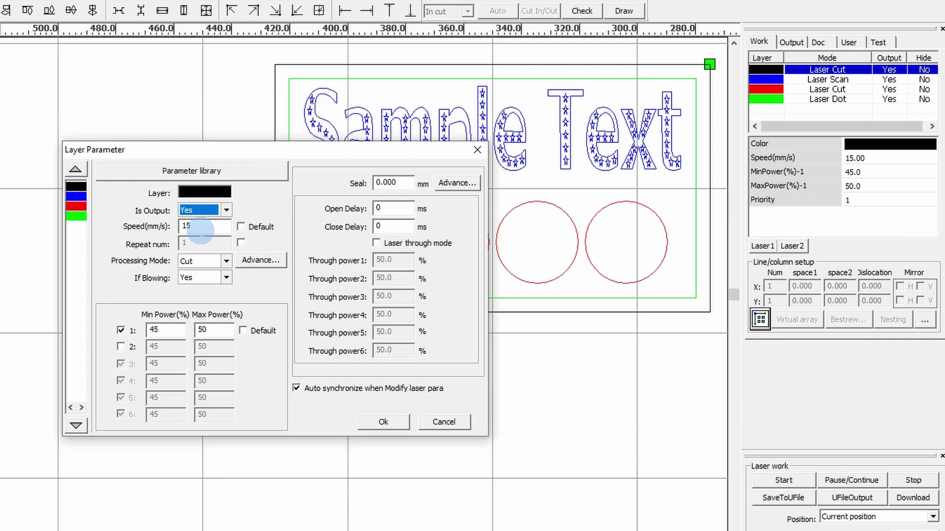
drag(200, 228, 173, 234)
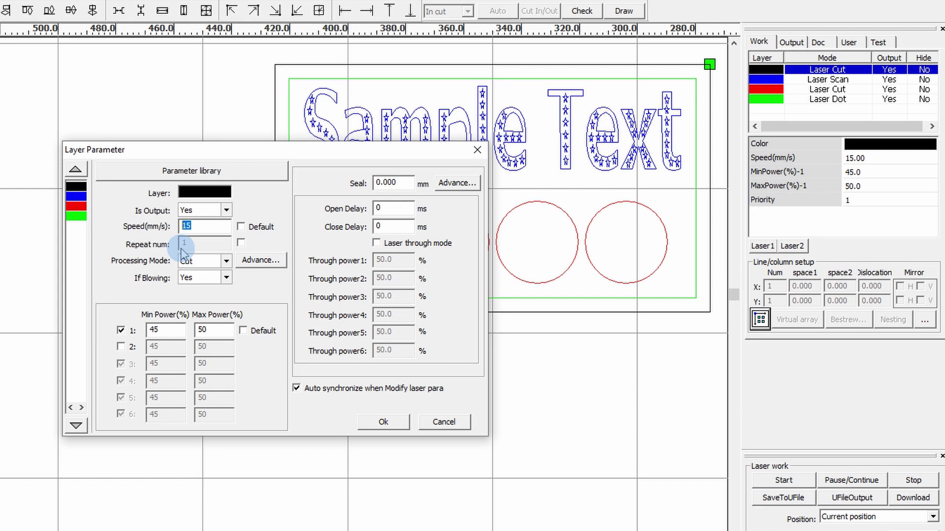
click(241, 243)
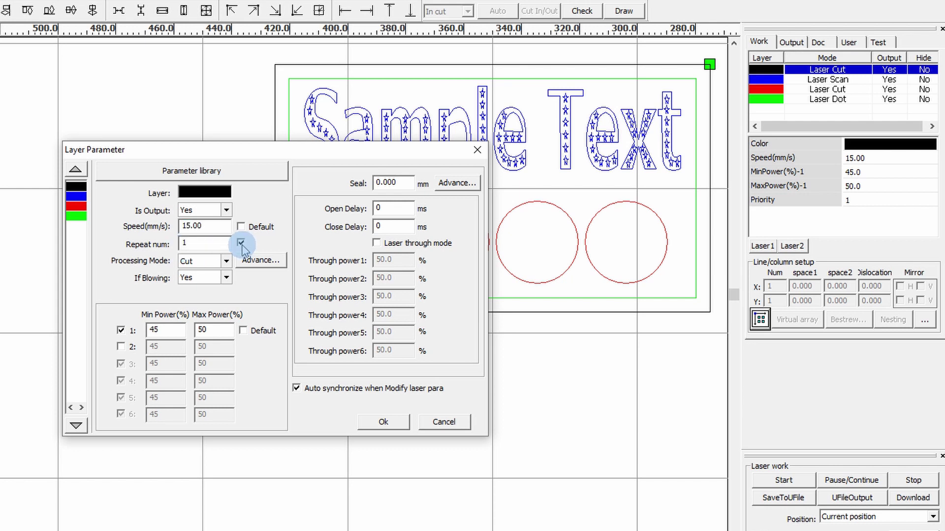
double_click(202, 244)
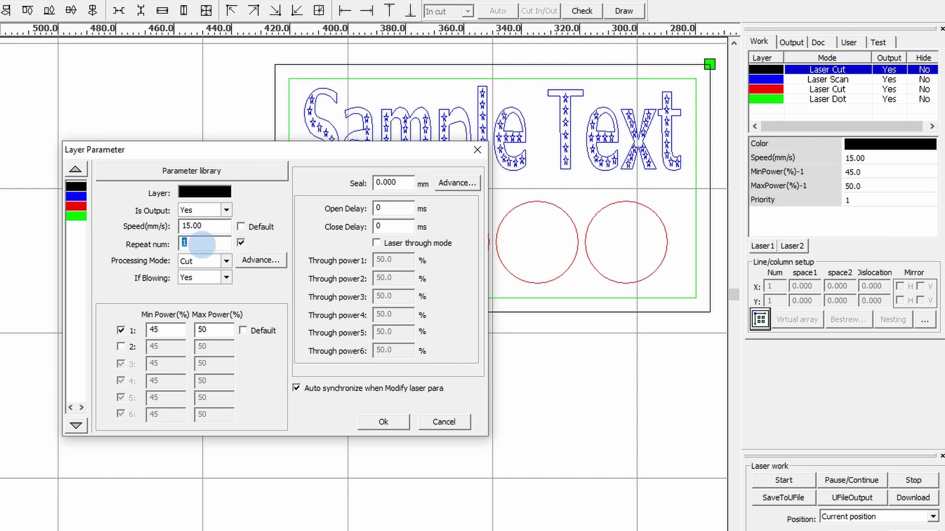
text(3)
click(234, 245)
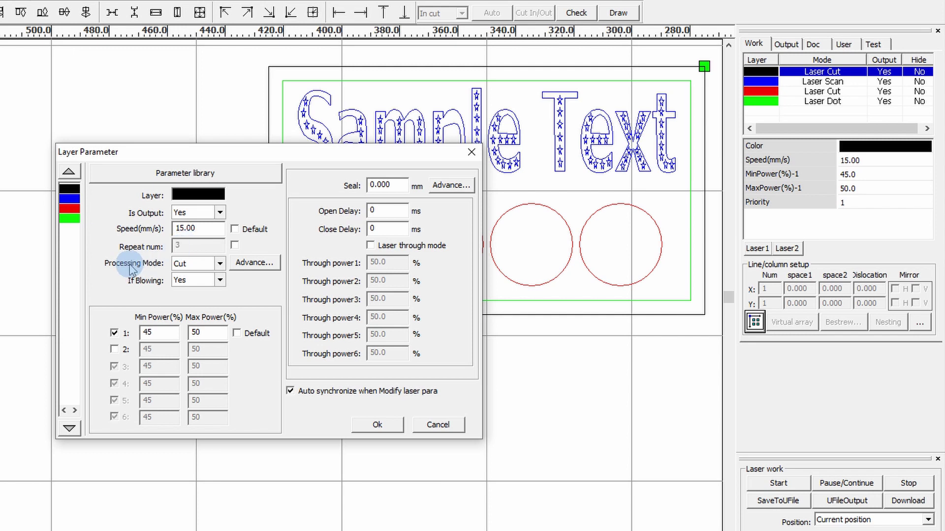
Step: Review the black layer's processing mode and blowing options, keeping Cut and Yes
click(209, 266)
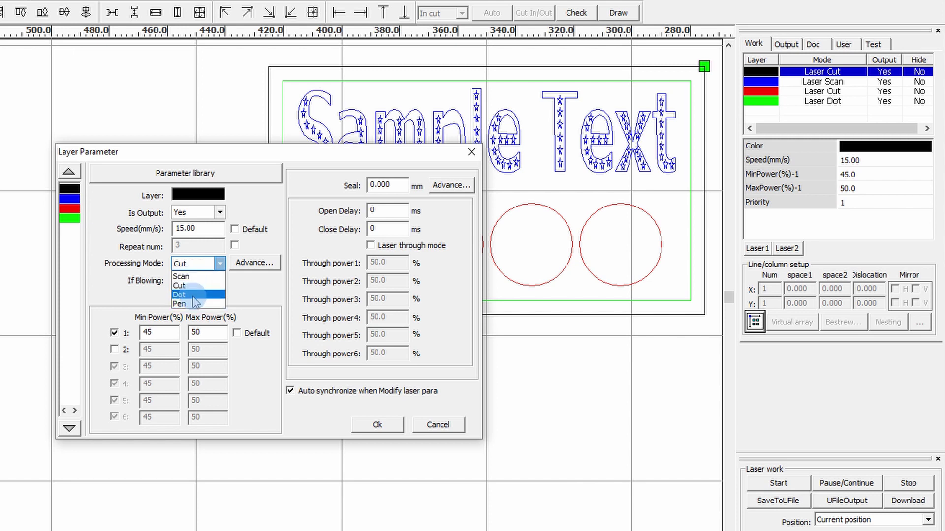
click(191, 286)
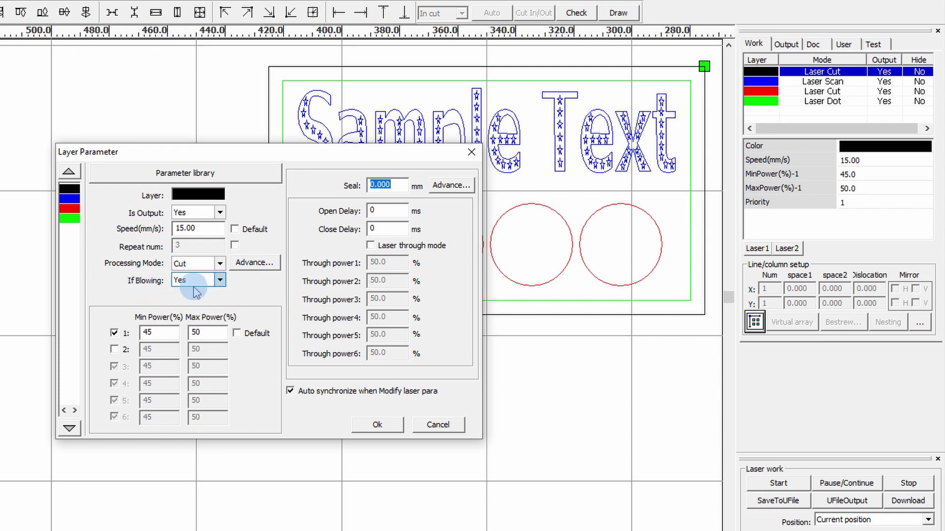
click(197, 281)
click(199, 283)
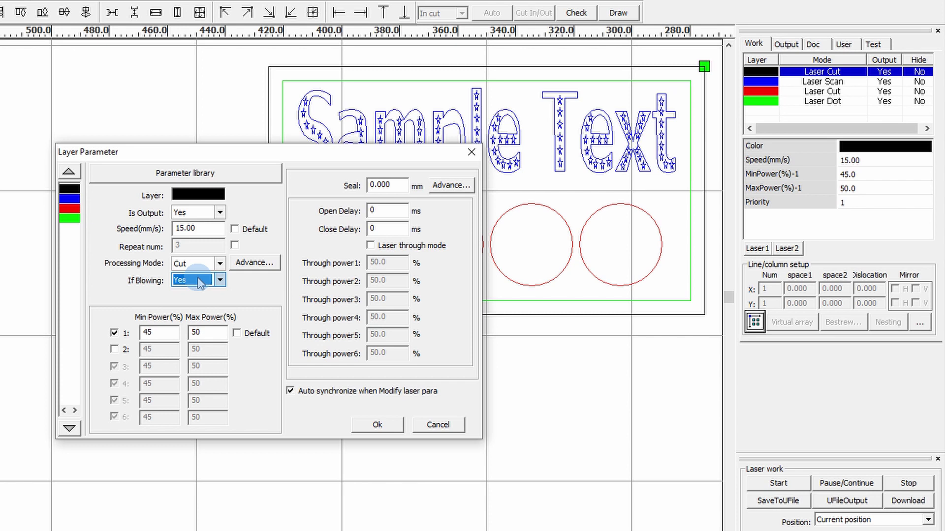
click(200, 283)
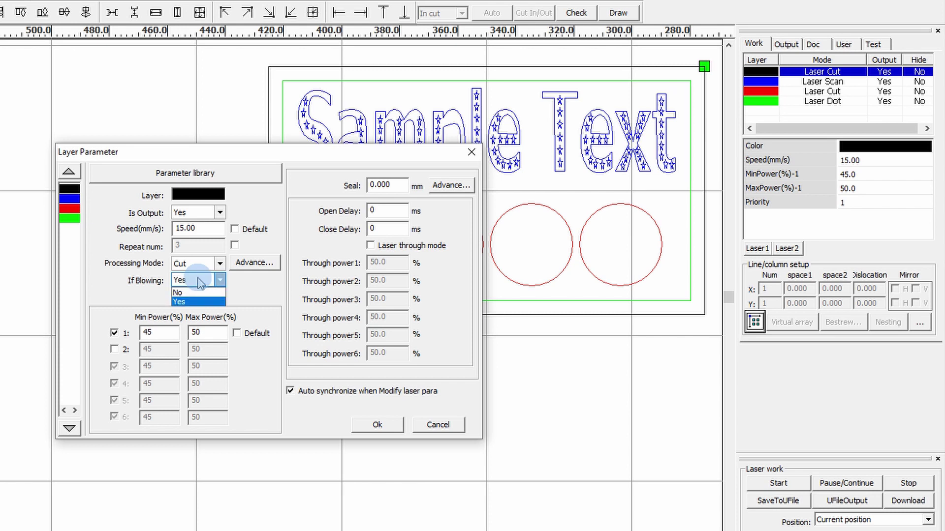
click(200, 283)
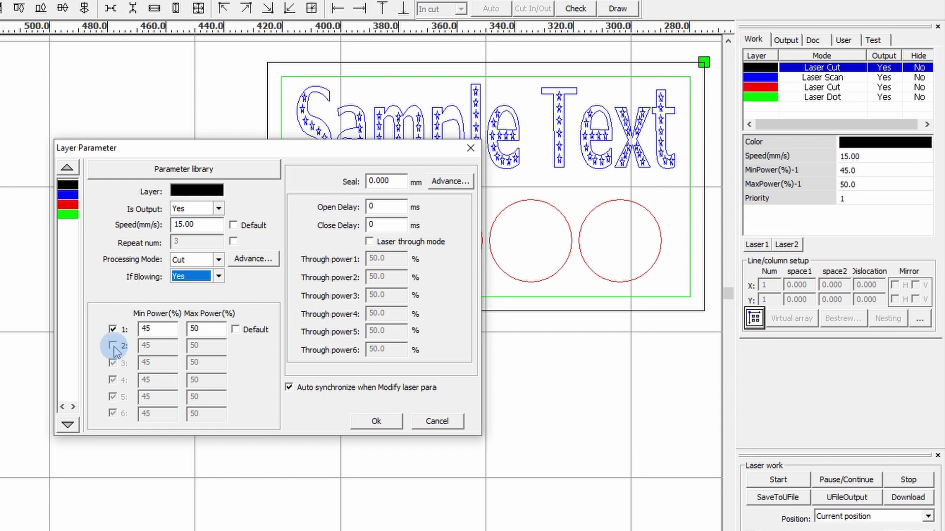
Step: Try switching the black layer's output from laser 1 to laser 2, and restore laser 1 alone
click(113, 346)
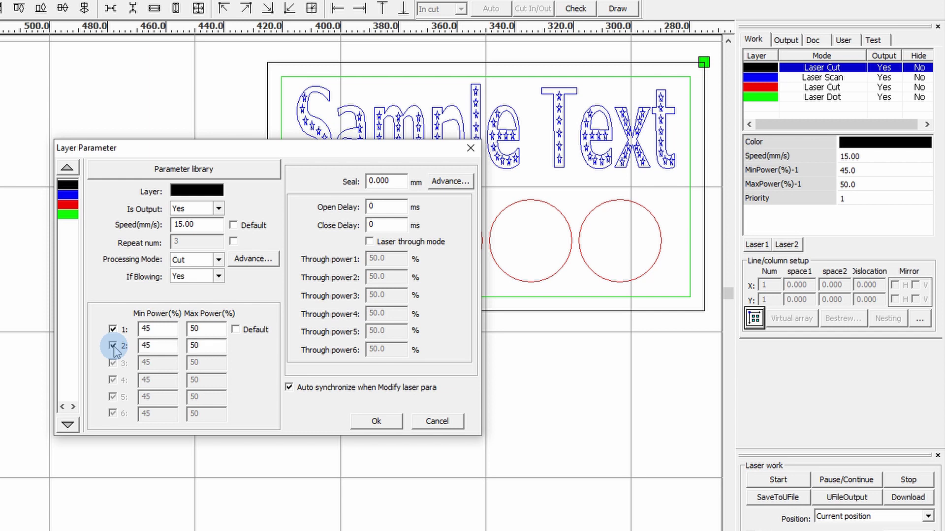
click(113, 329)
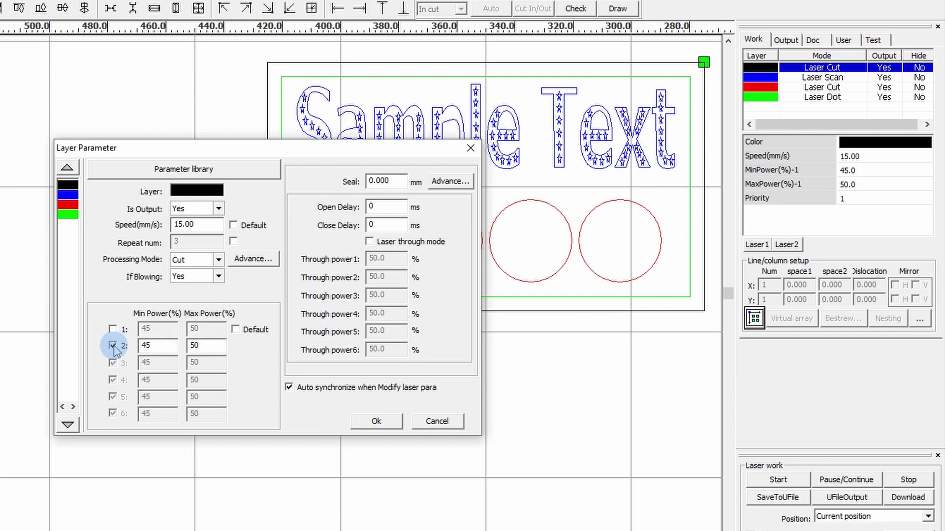
click(112, 345)
click(112, 330)
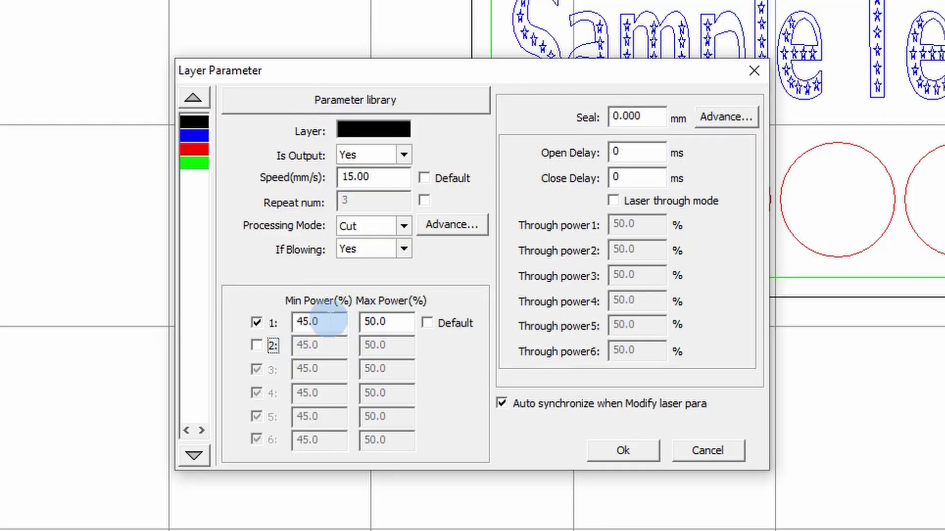
Step: Try black-layer laser 1 min and max powers of 50% and 55%, and 55% for both, before restoring 45% and 50%
double_click(310, 322)
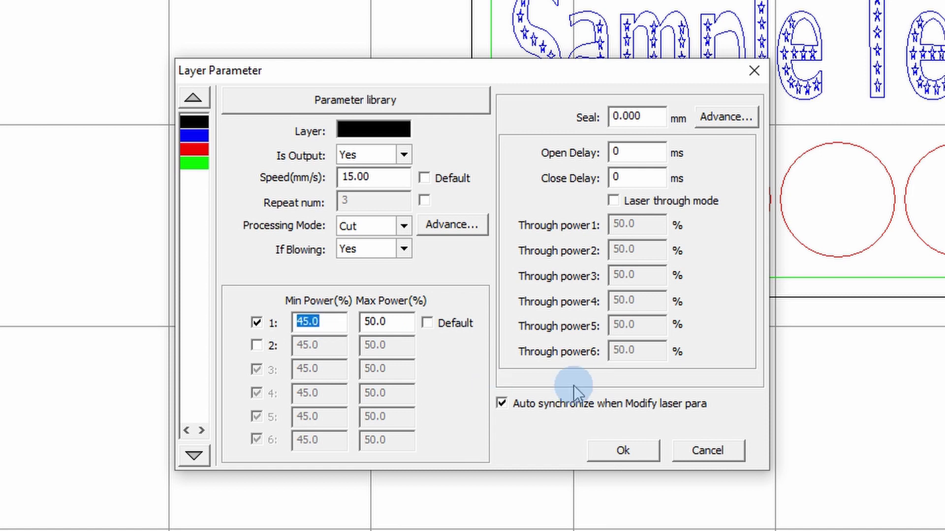
text(55)
key(Tab)
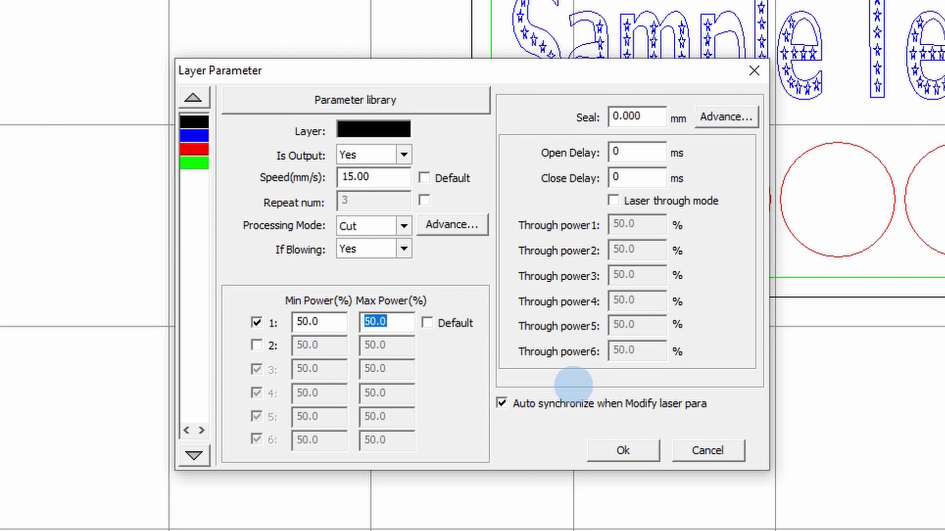
text(55)
double_click(337, 322)
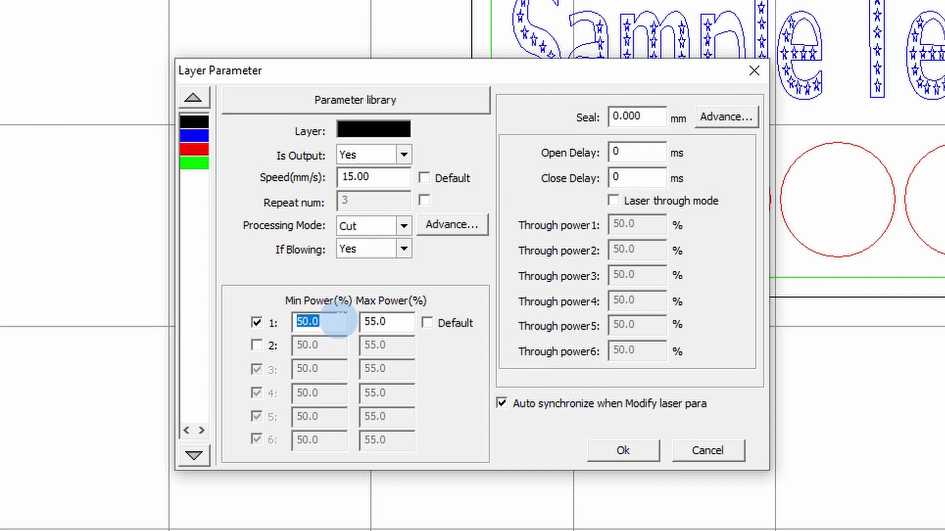
text(55)
key(Tab)
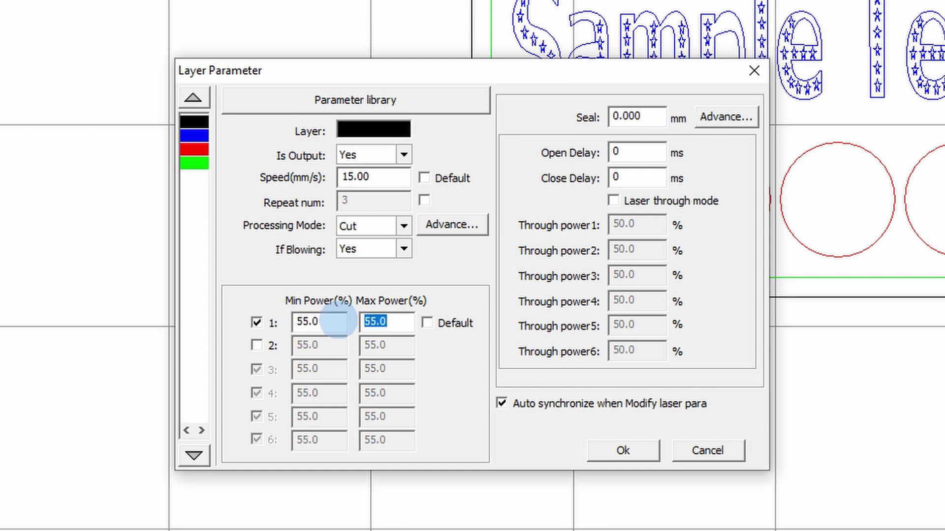
double_click(337, 322)
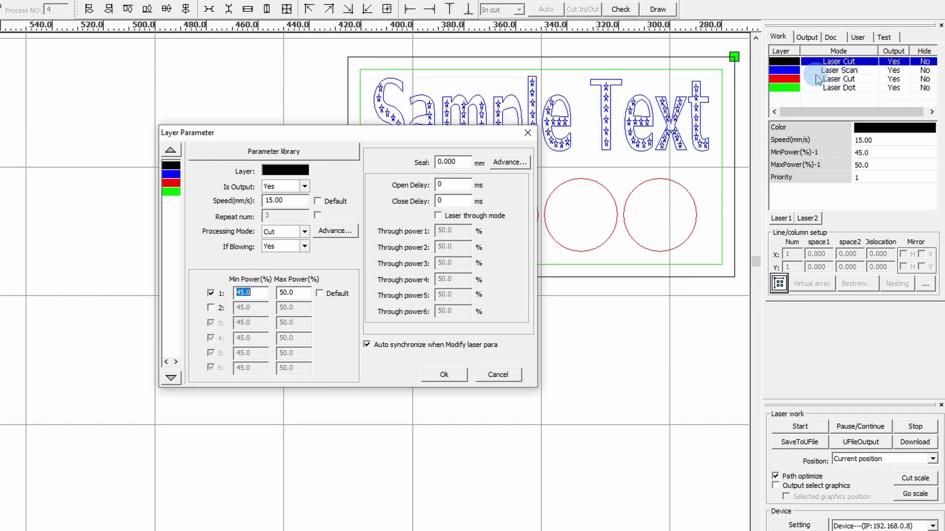
Step: Bring up the blue layer's parameters and set its scan mode to X_swing
click(175, 176)
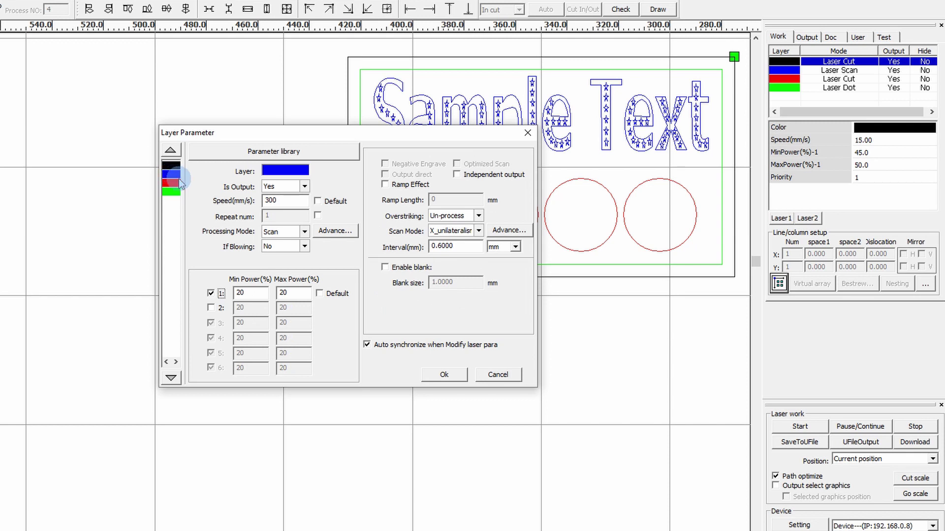
click(276, 189)
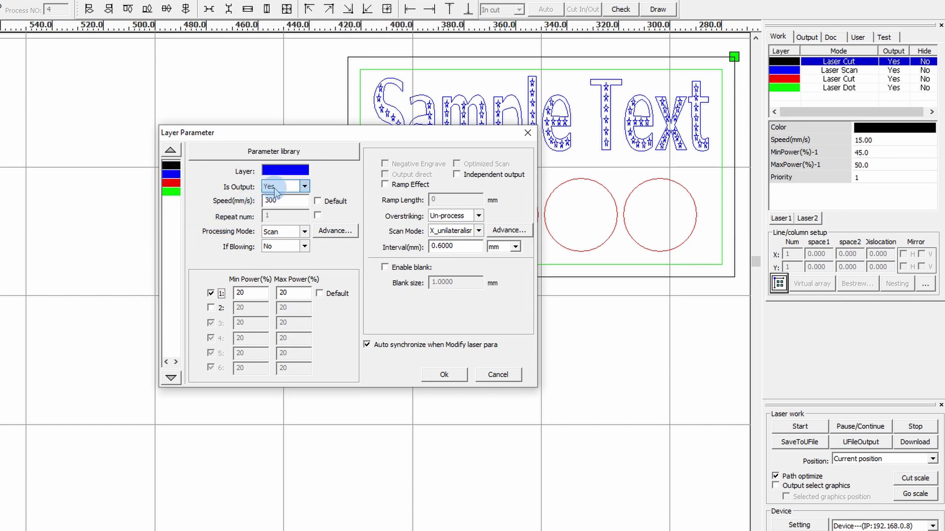
click(289, 201)
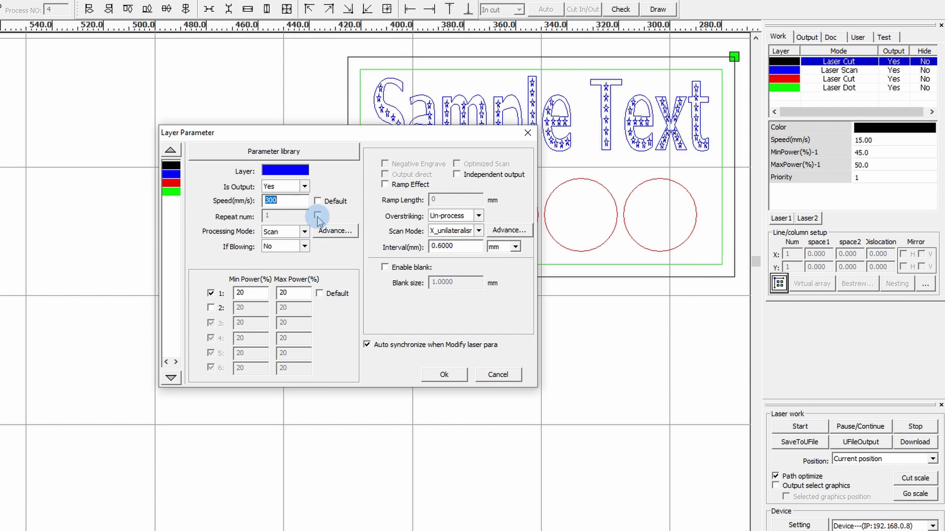
click(281, 232)
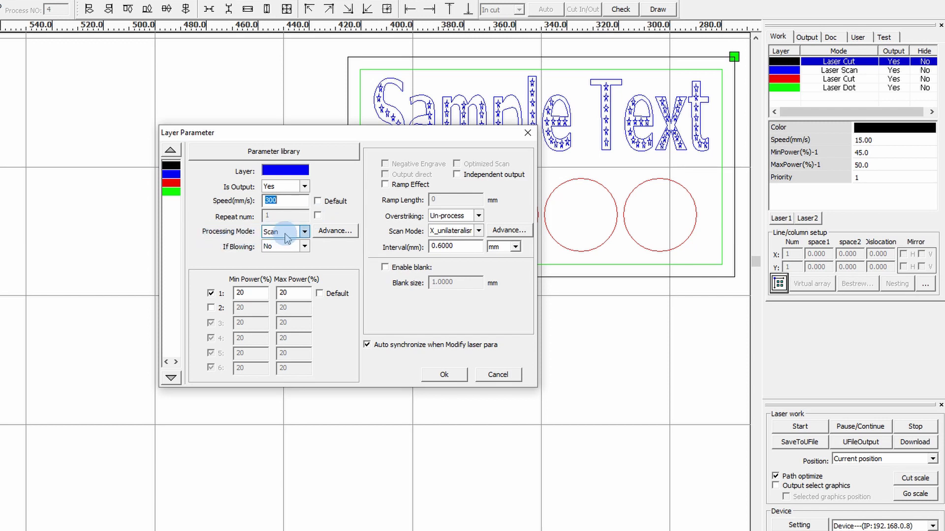
click(222, 250)
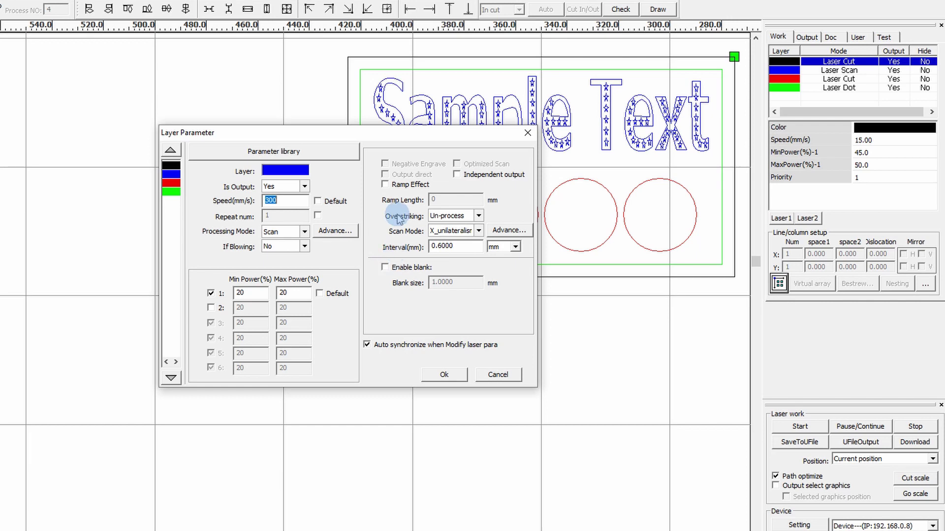
click(458, 231)
click(460, 234)
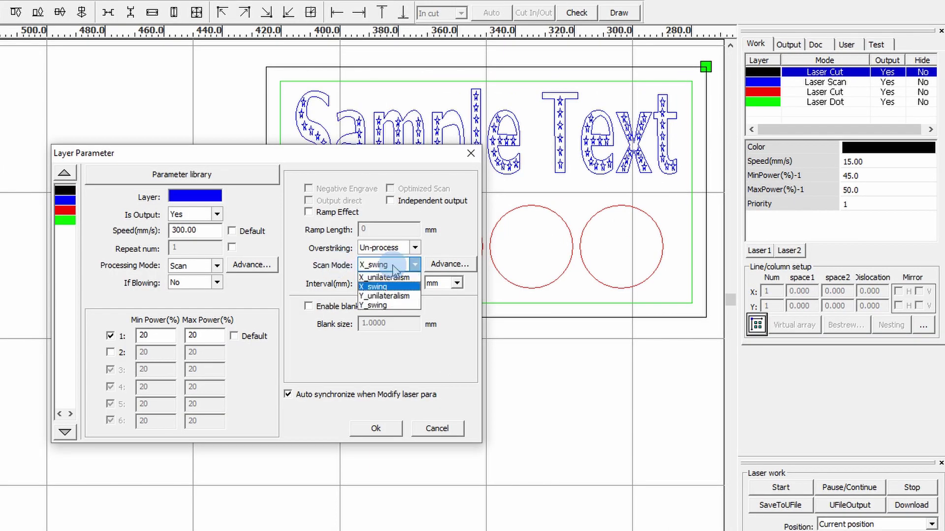
click(387, 285)
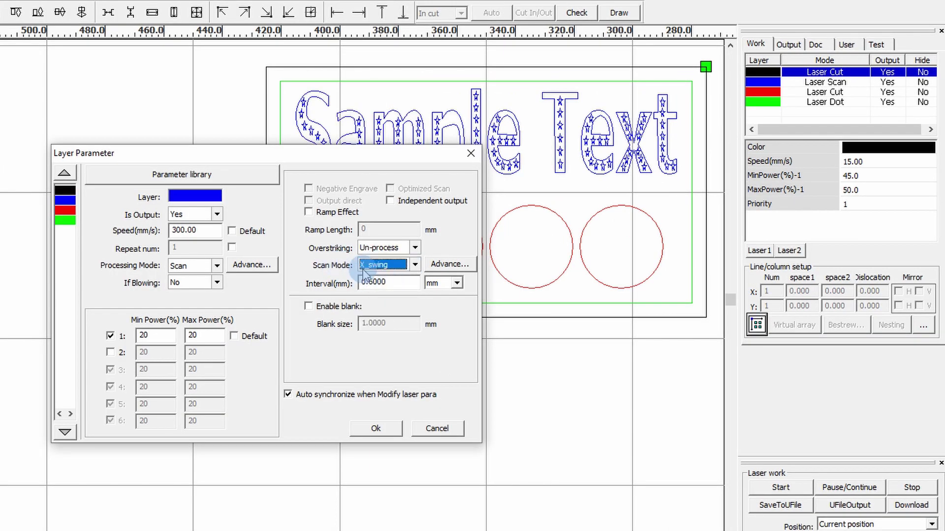
Step: Review the blue layer's scan mode options, keep X_swing and apply the layer parameters
click(399, 265)
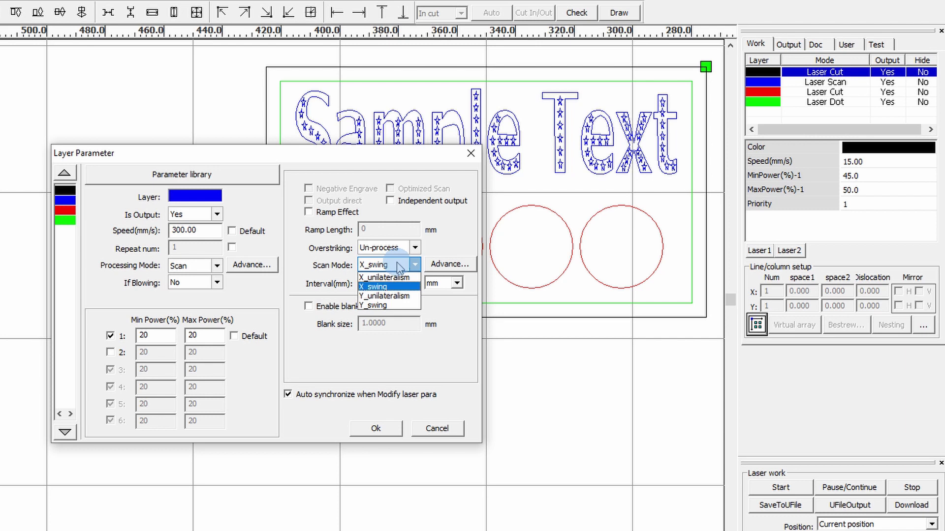
click(388, 287)
click(381, 436)
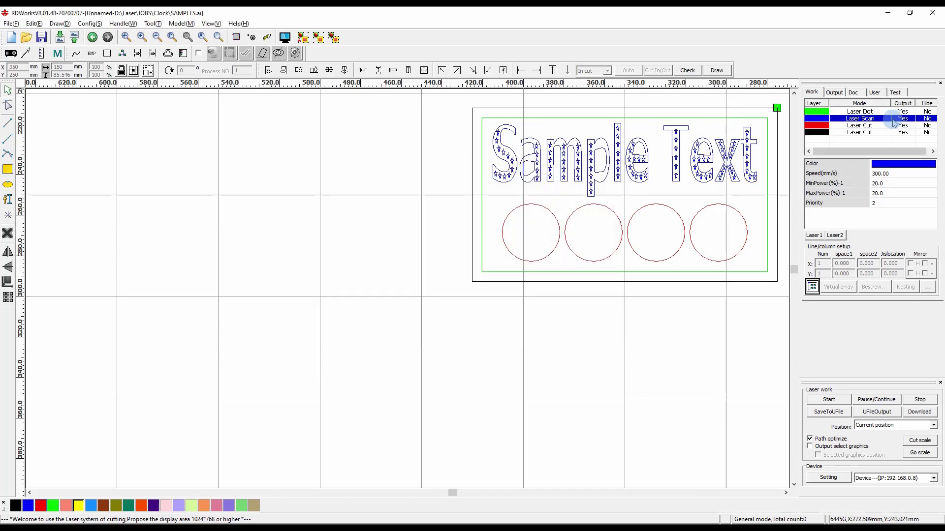
Step: Turn off output for the green, red and black layers and preview the blue layer's X_swing scan path
double_click(903, 112)
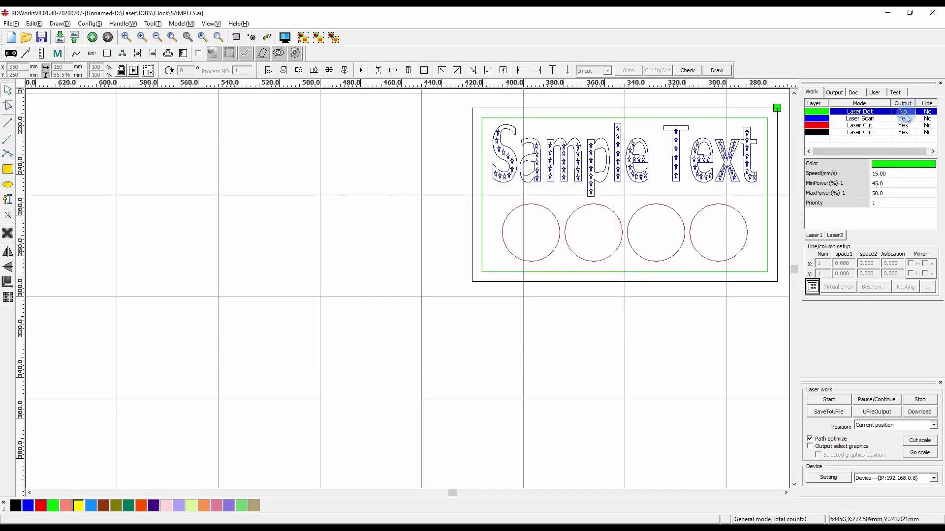
double_click(904, 126)
click(905, 133)
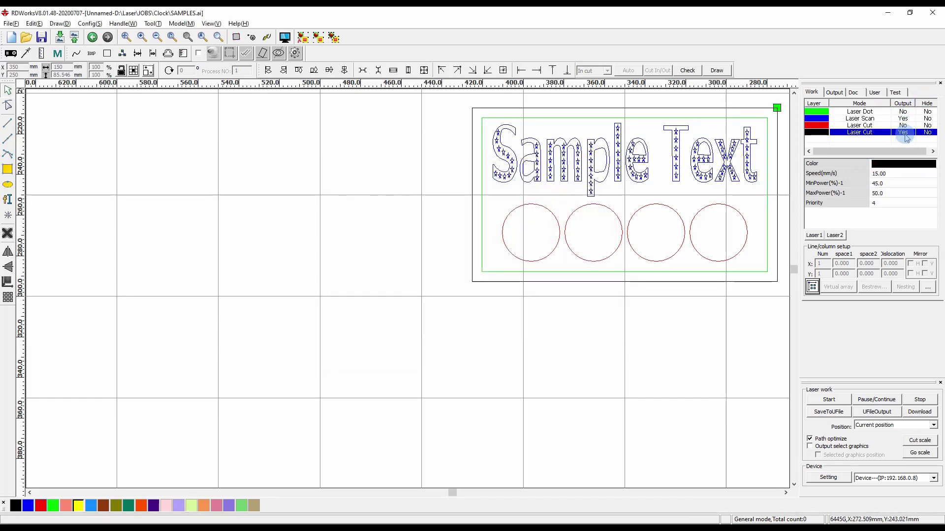
click(286, 43)
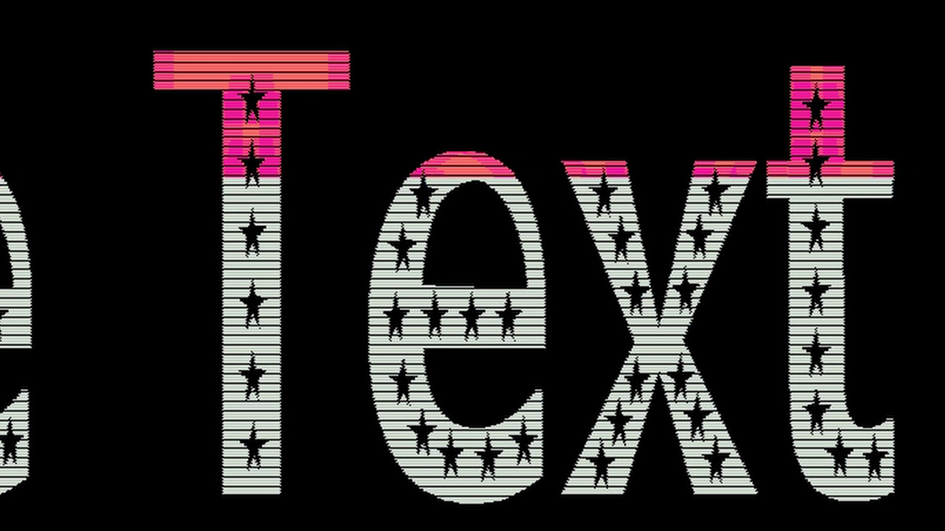
click(932, 13)
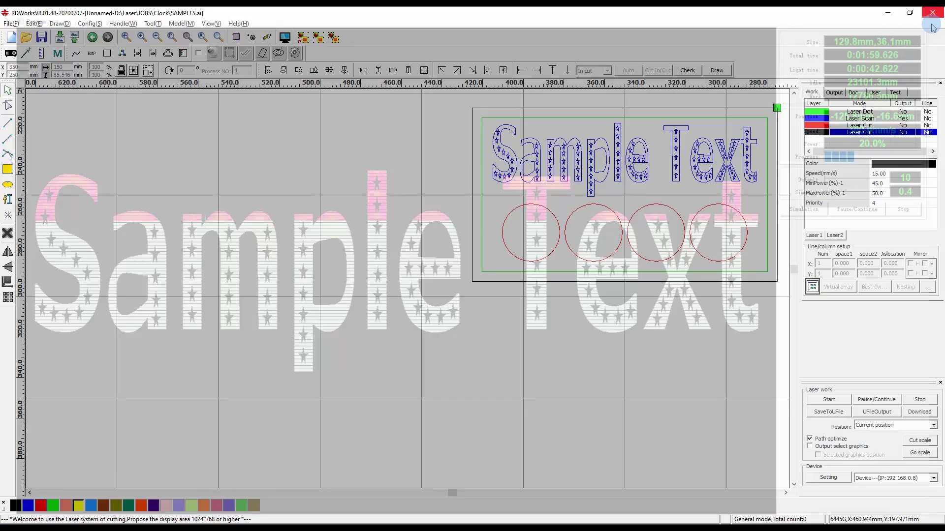
Step: Try X_unilateralism as the blue layer's scan mode and preview the resulting scan path
double_click(859, 118)
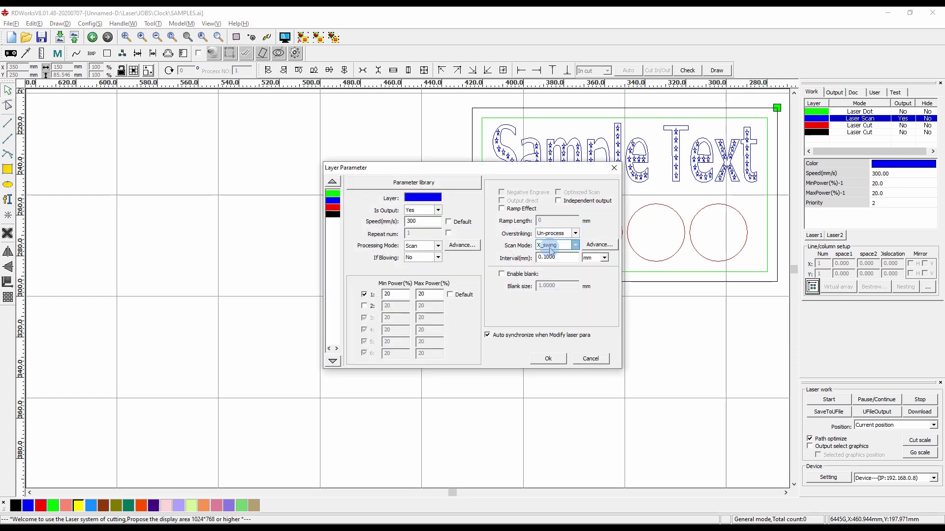
click(553, 245)
click(554, 258)
click(546, 358)
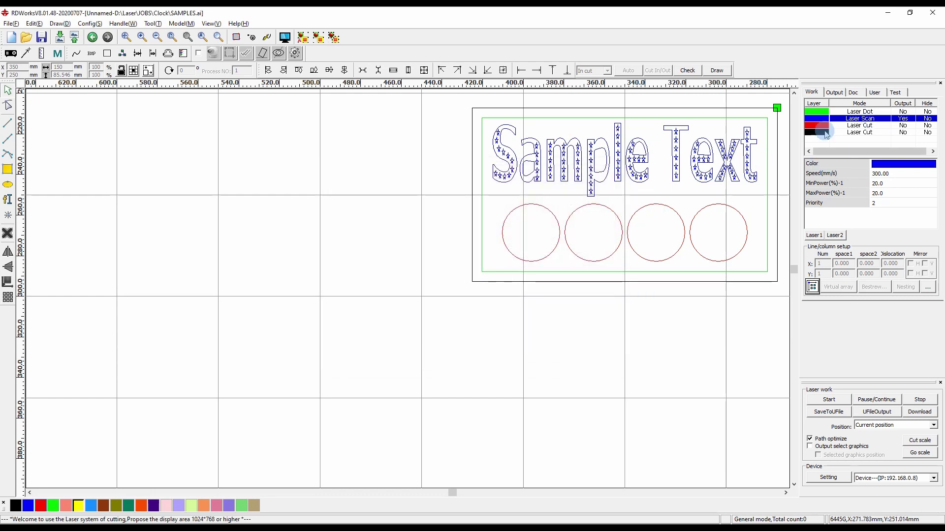
click(289, 39)
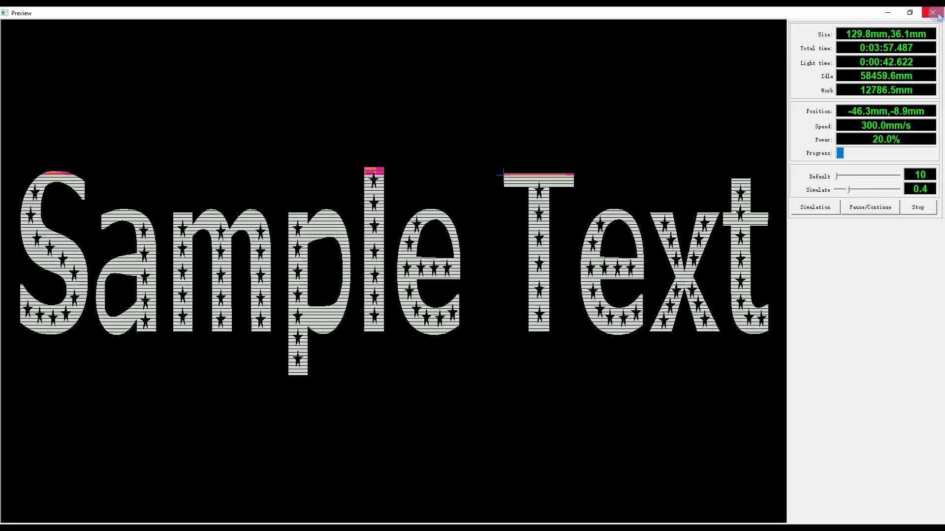
click(933, 14)
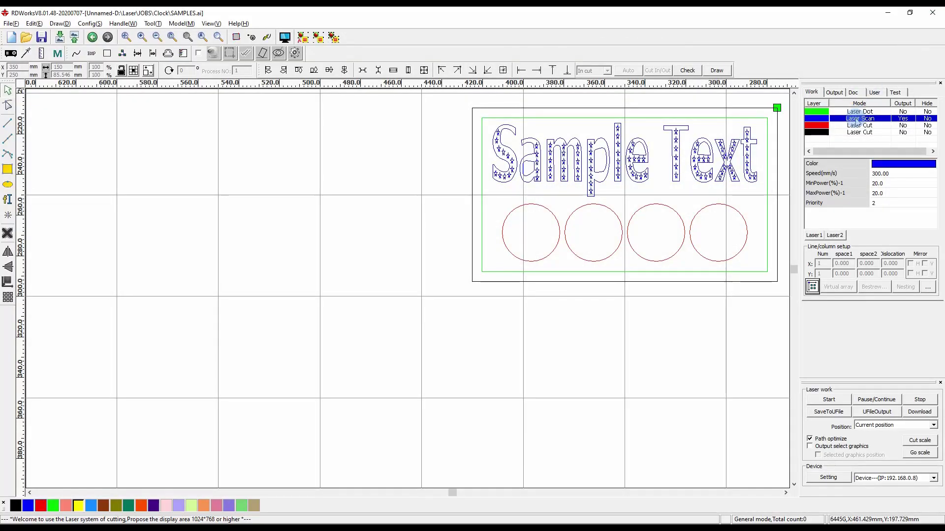
Step: Try Y_swing as the blue layer's scan mode and preview the resulting scan path
double_click(856, 120)
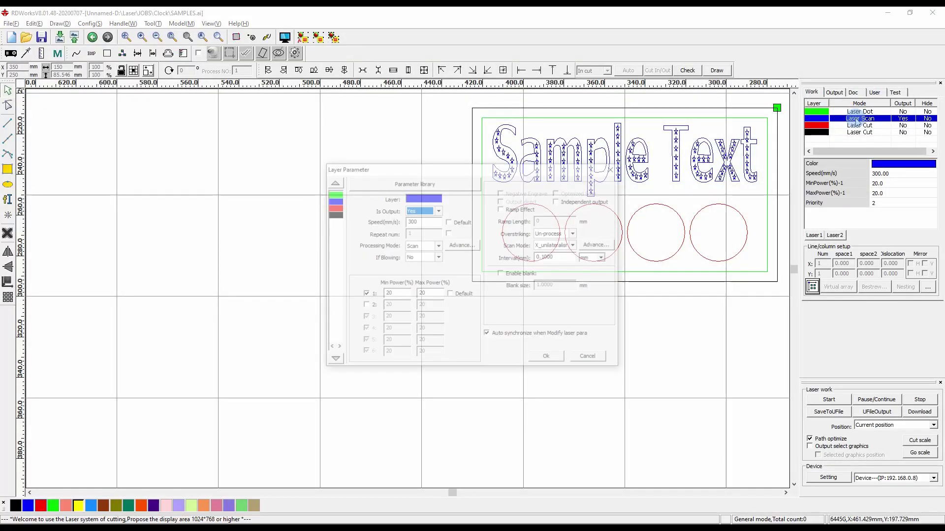
click(555, 246)
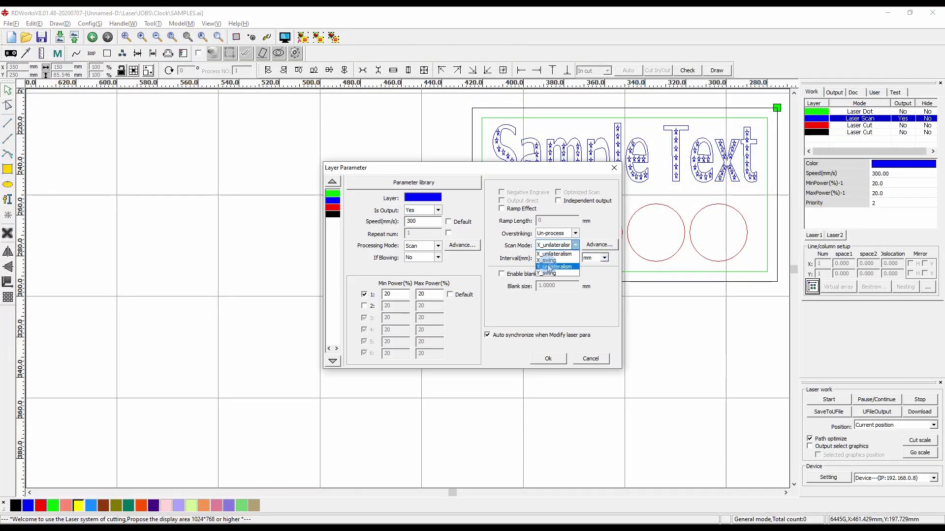
click(548, 273)
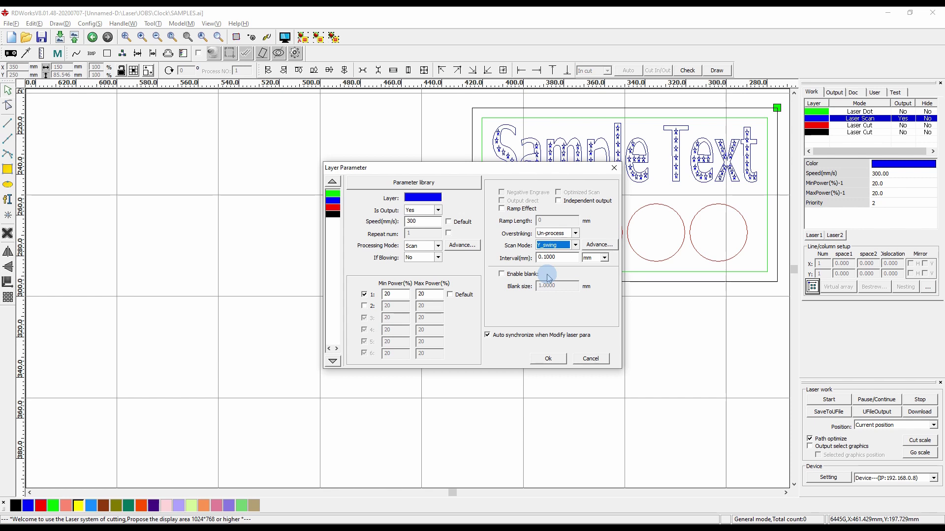
click(550, 358)
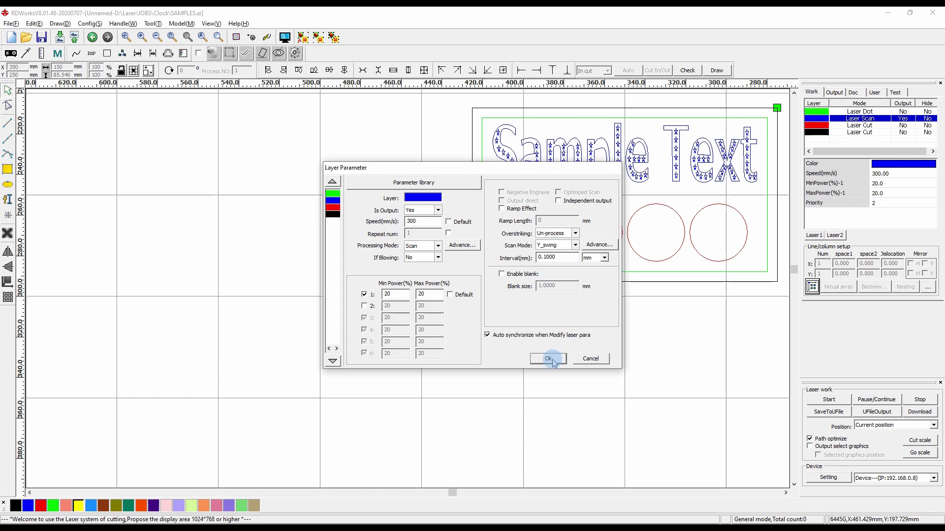
click(284, 37)
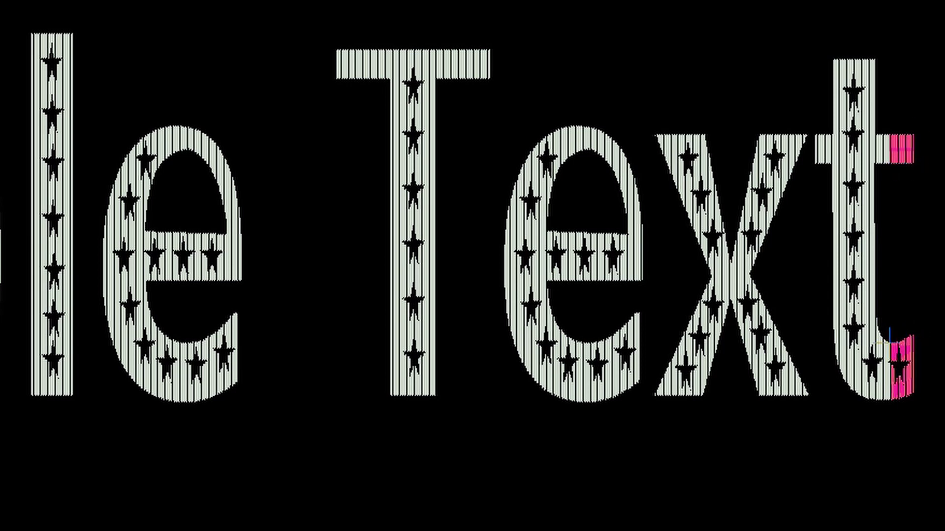
click(700, 122)
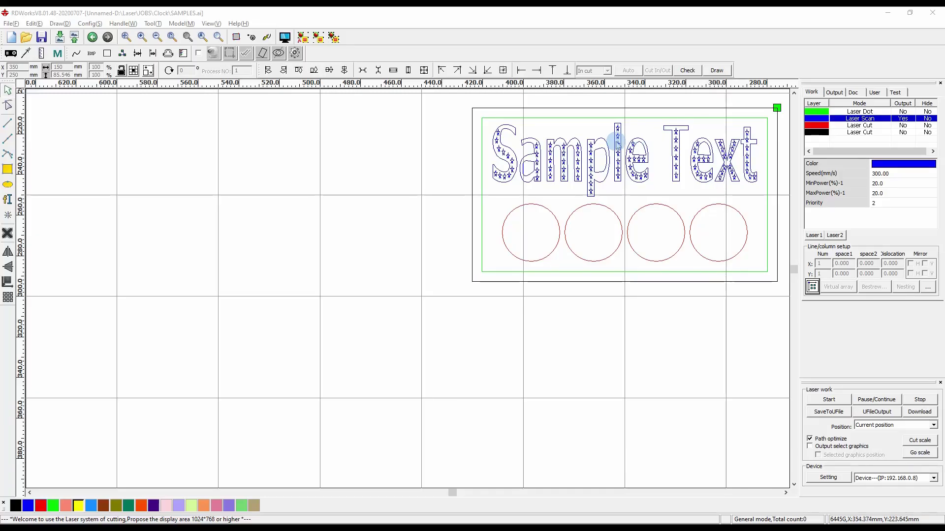
Step: Try enabling Independent output for the blue layer and simulate the engraving order in the preview
click(865, 118)
double_click(866, 119)
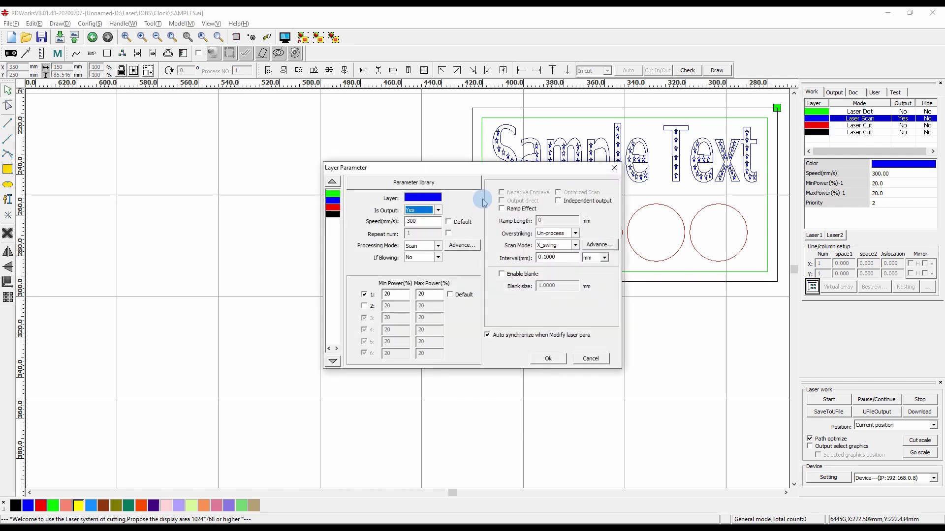
click(558, 200)
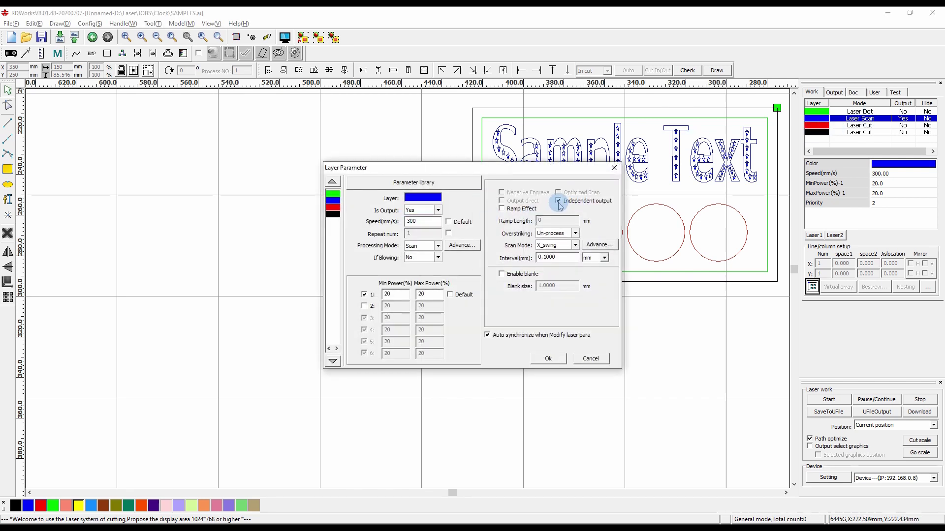
click(547, 358)
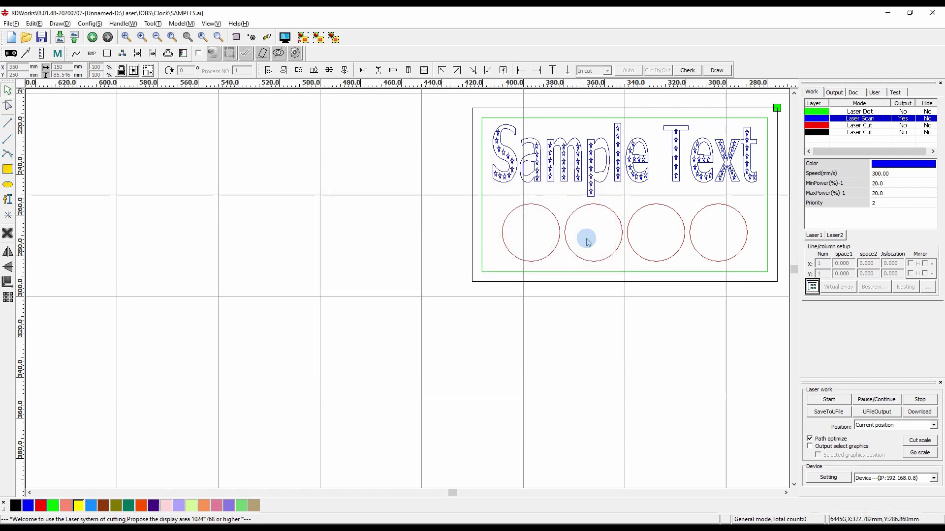
click(285, 37)
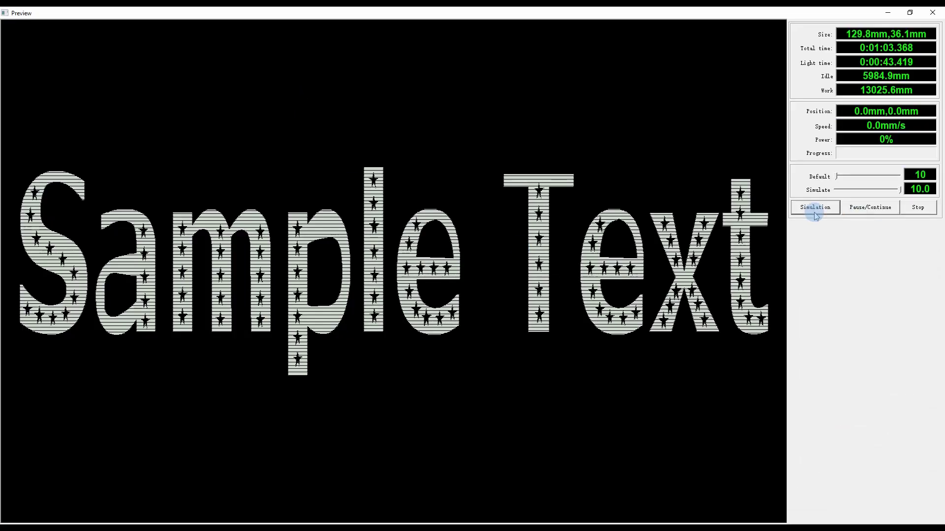
click(817, 206)
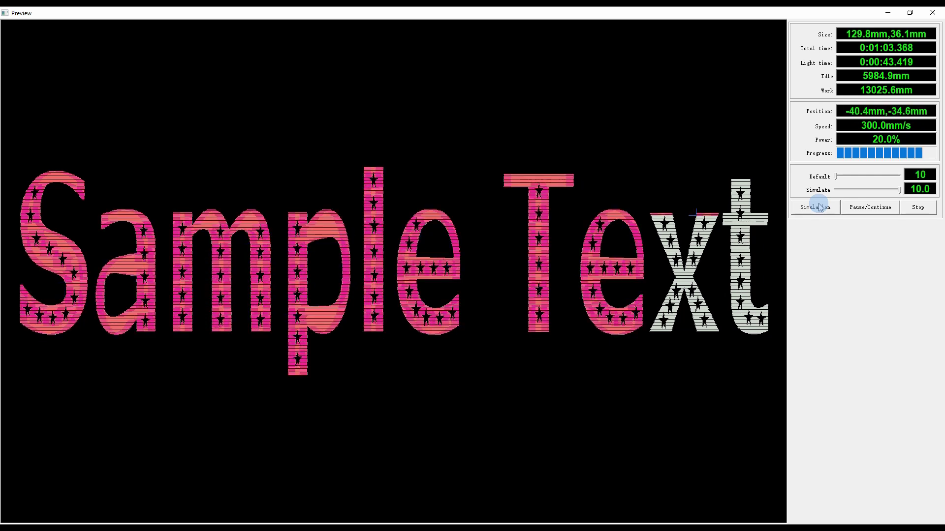
click(916, 207)
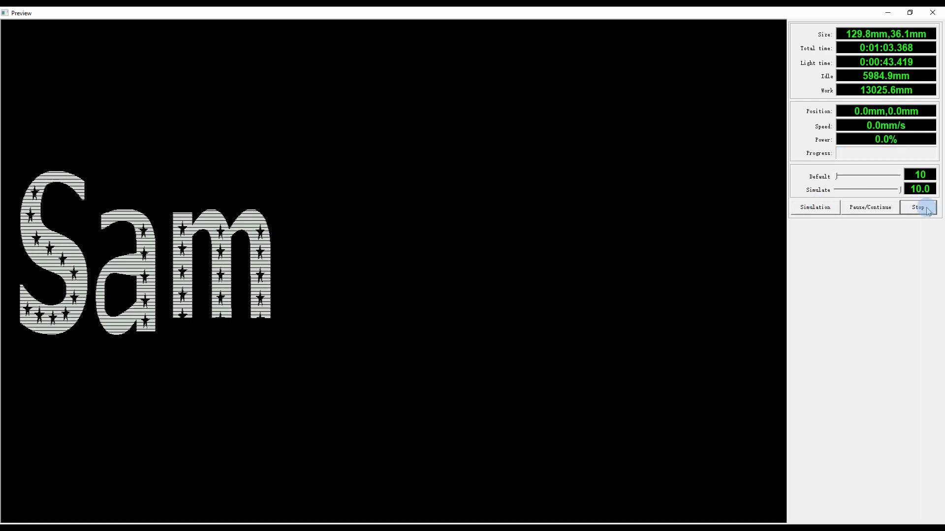
click(933, 12)
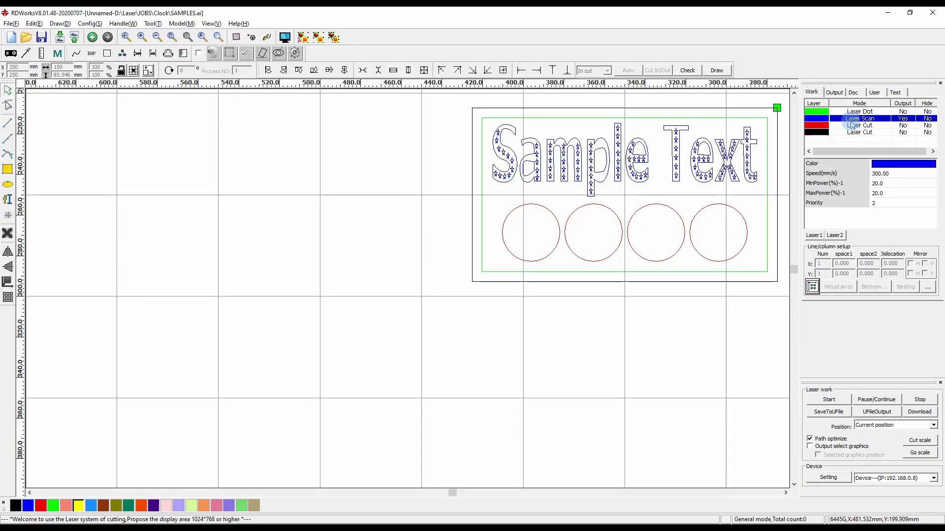
Step: Disable Independent output for the blue layer again and simulate the engraving order in the preview
double_click(856, 120)
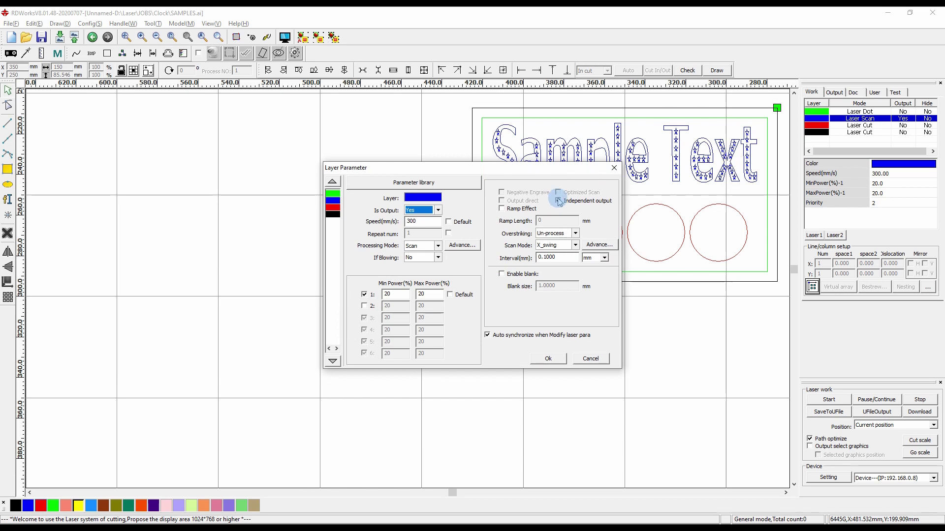
click(548, 358)
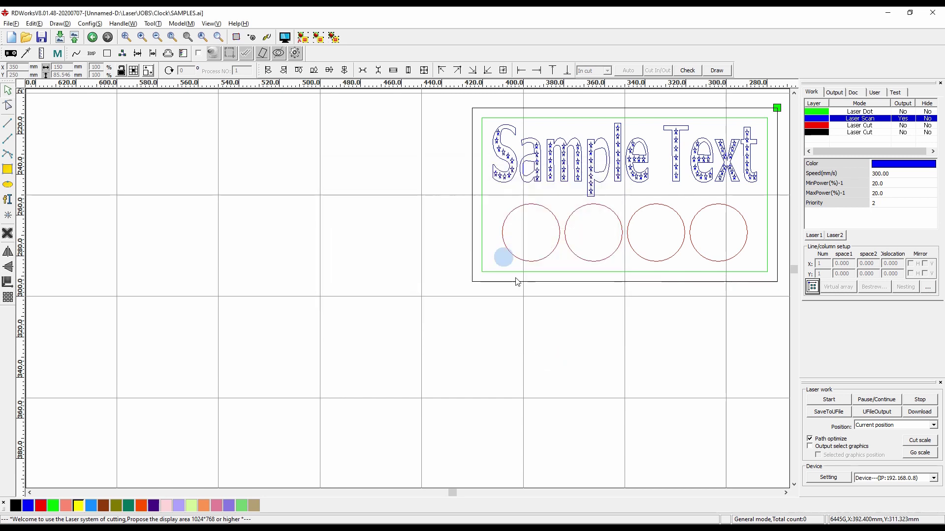
click(289, 39)
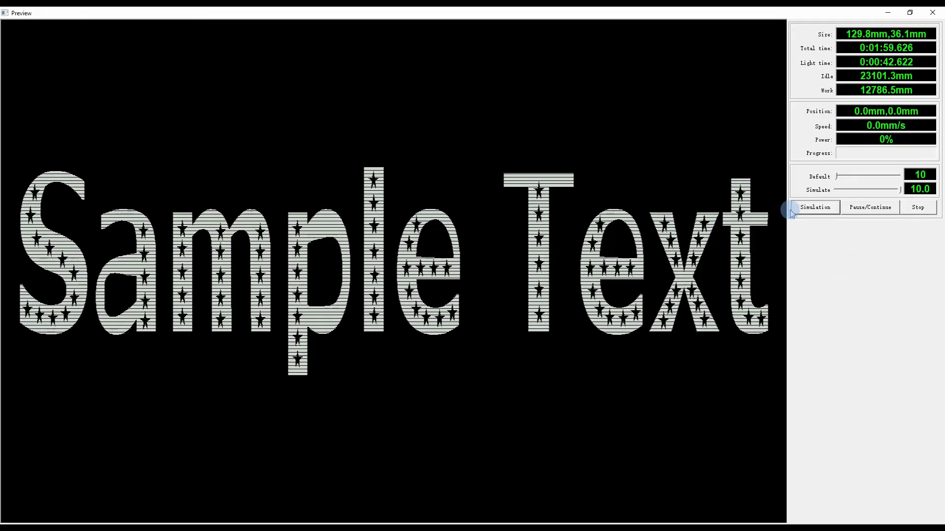
click(814, 207)
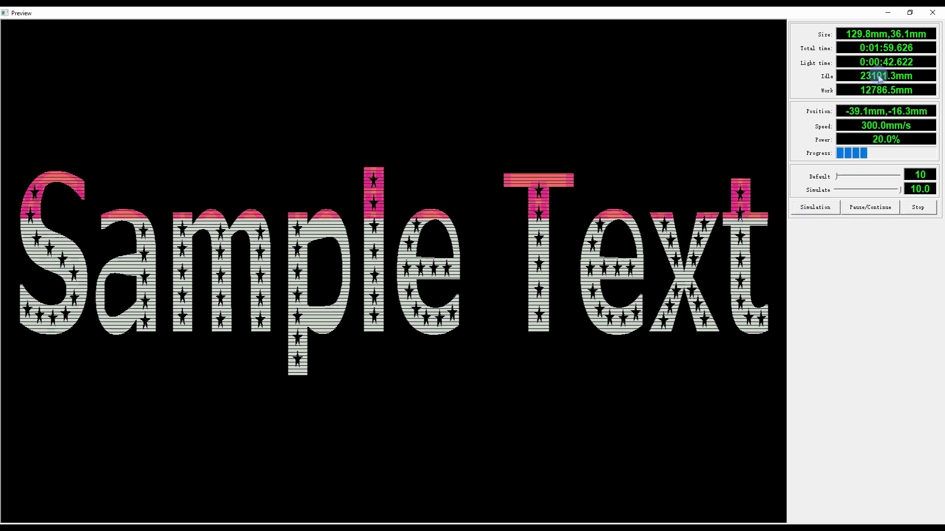
click(932, 13)
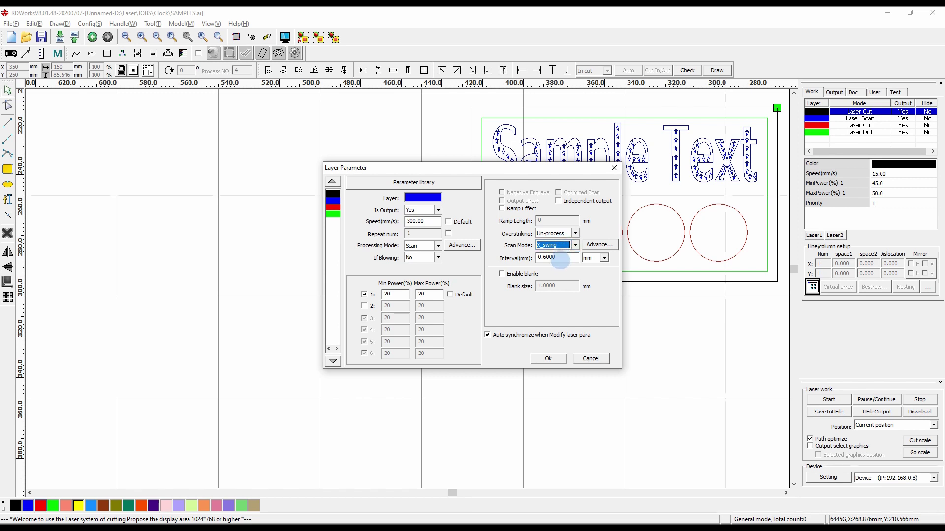
Step: Set the blue layer's scan interval to 0.1 mm and apply the layer parameters
key(Tab)
text(0.1)
key(Tab)
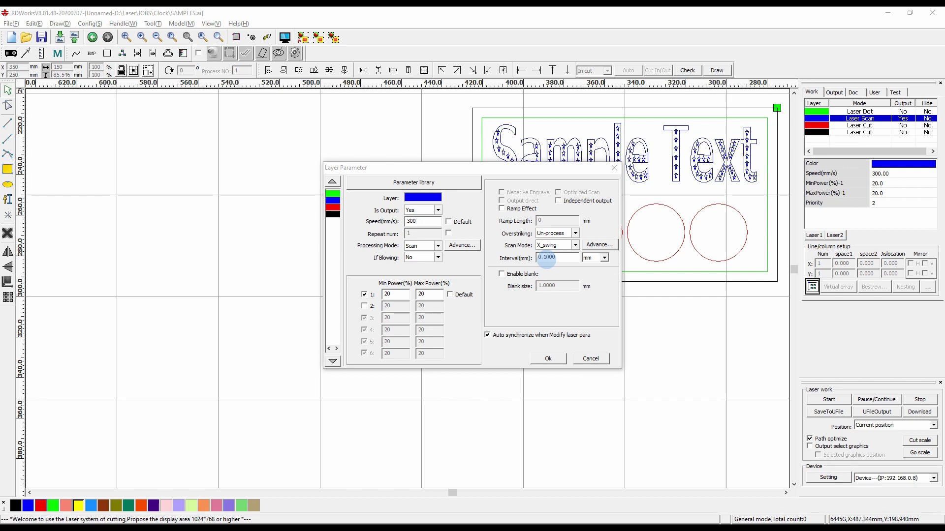
click(549, 359)
click(549, 359)
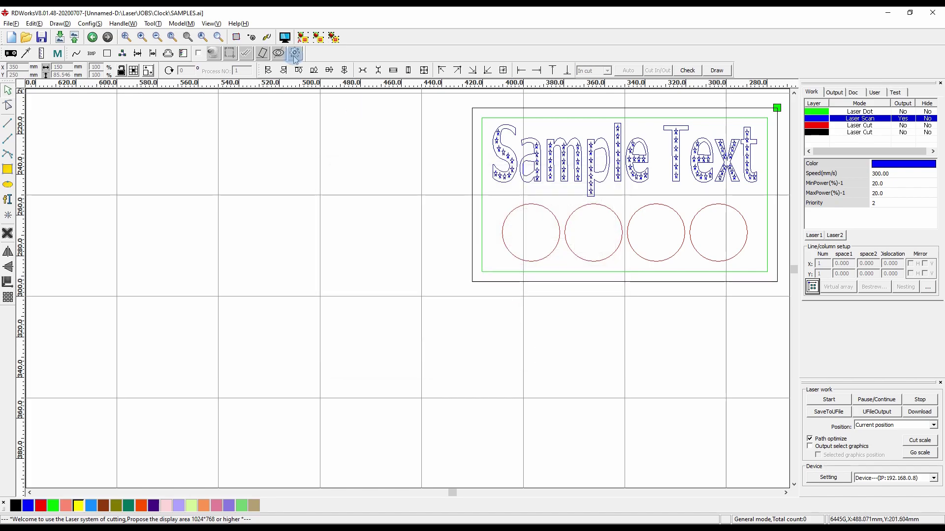
Step: Preview the blue layer's scan path and examine the line spacing up close on the "e" of Sample
click(285, 39)
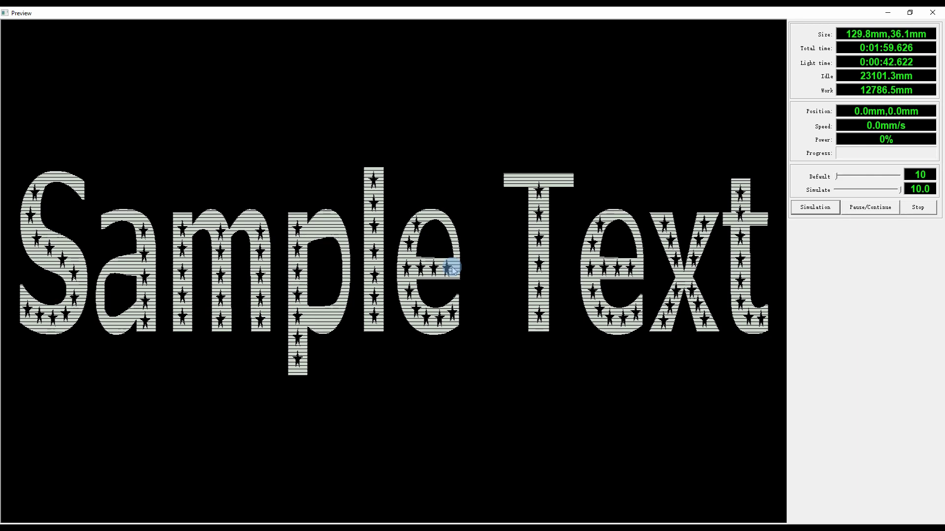
scroll(452, 268, down, 1)
scroll(452, 268, up, 3)
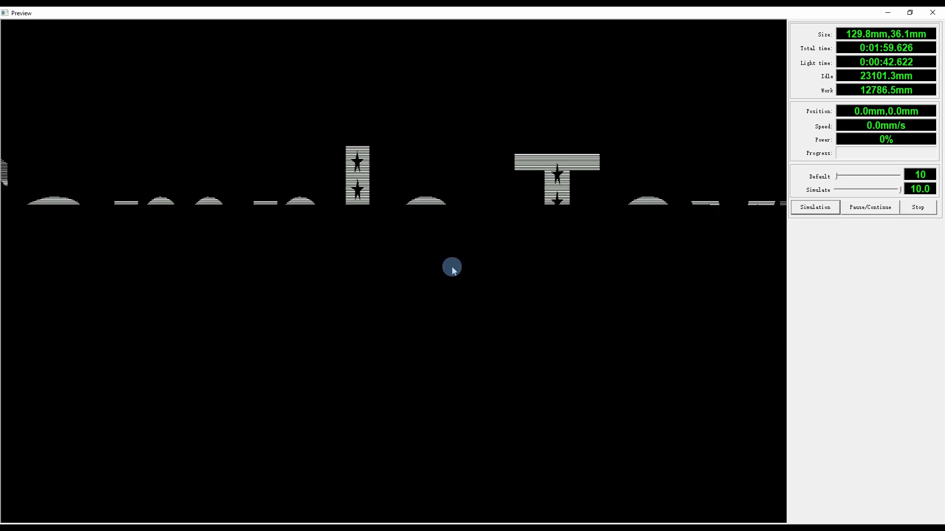
scroll(451, 268, up, 4)
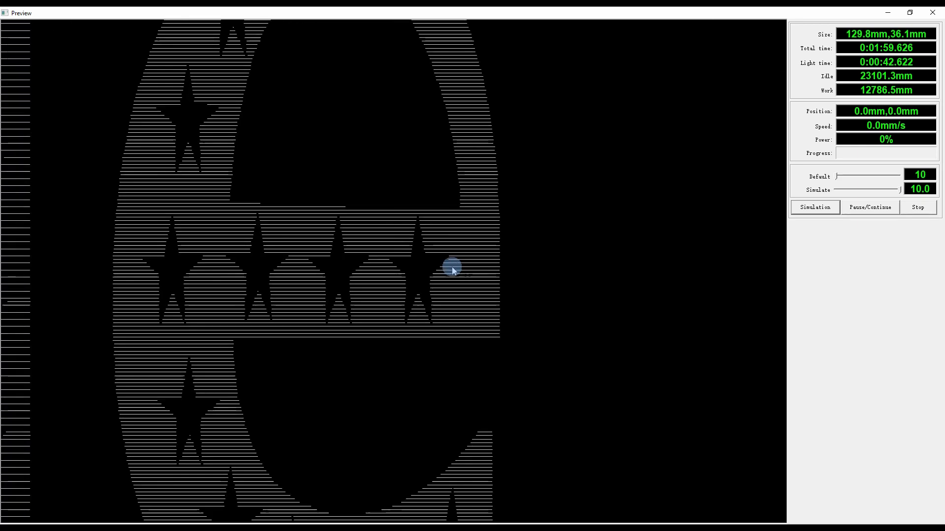
scroll(451, 268, up, 4)
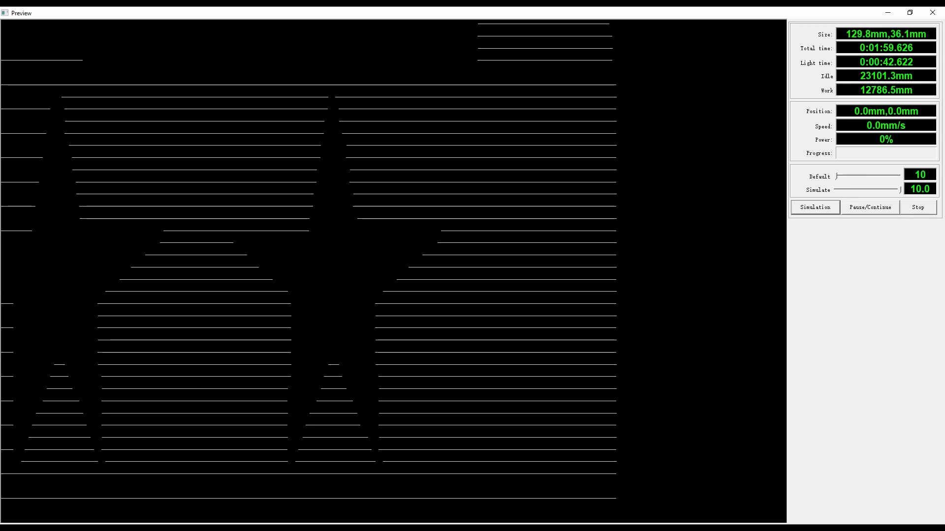
click(932, 12)
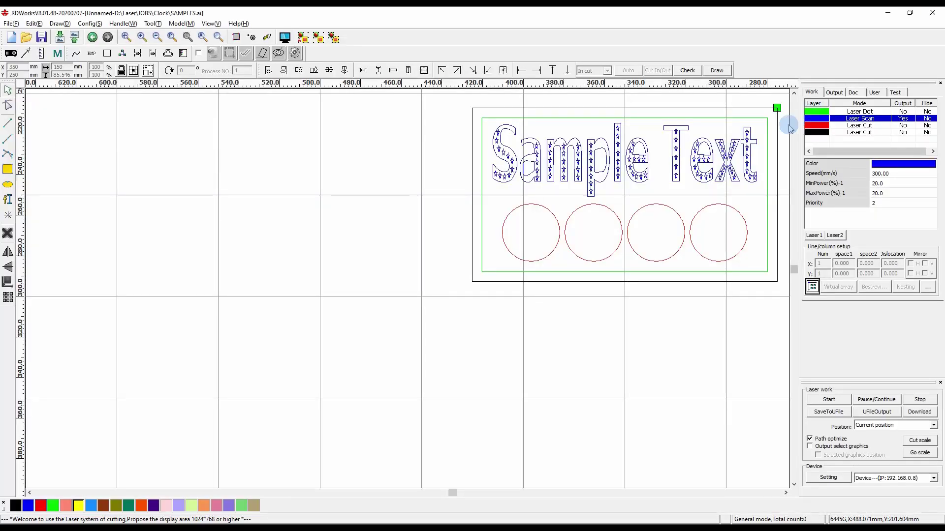
Step: Try a scan interval of 0.7 mm for the blue layer and apply the layer parameters
double_click(865, 121)
drag(542, 256, 584, 258)
text(7)
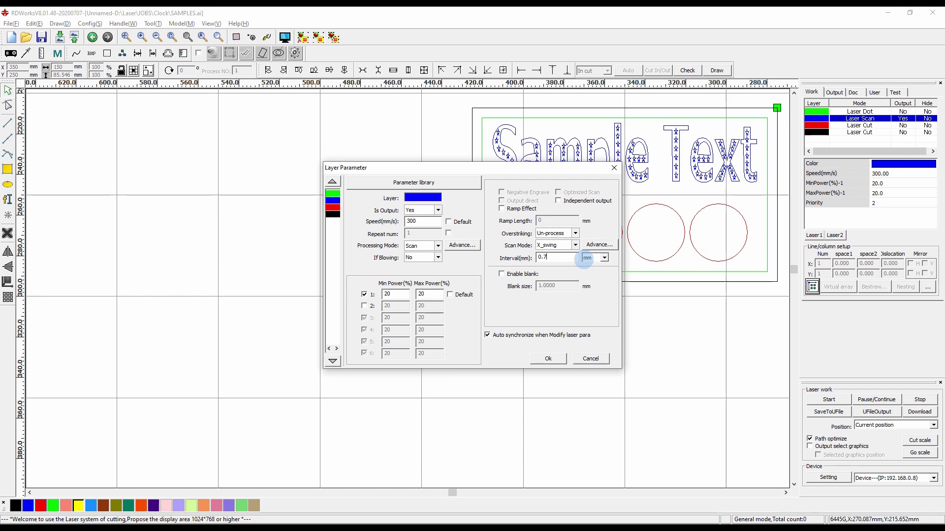
click(548, 358)
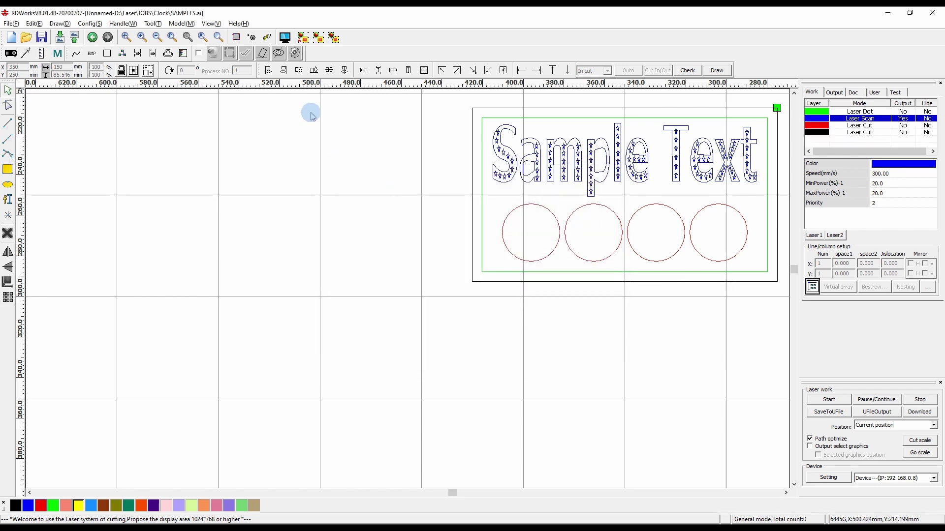
Step: Preview the blue layer's scan path and examine the line spacing of the lettering at several magnifications
click(285, 37)
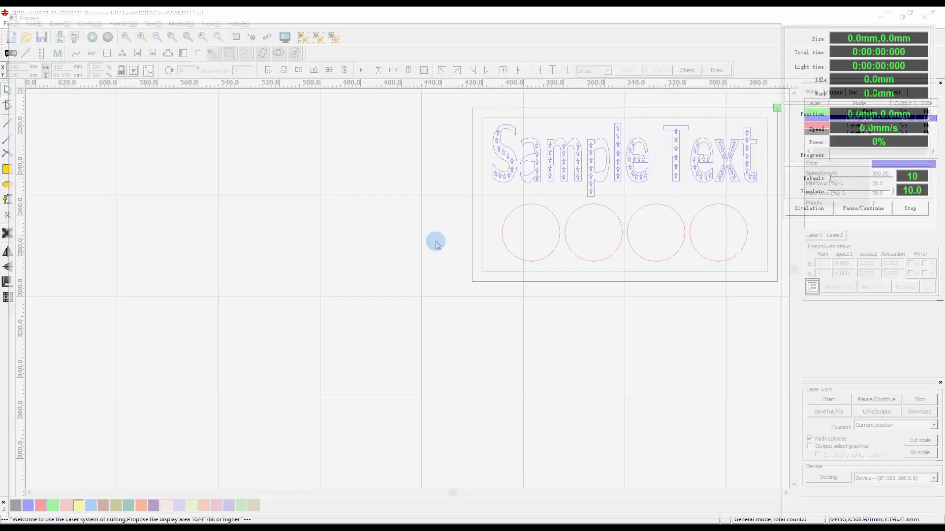
scroll(462, 283, up, 5)
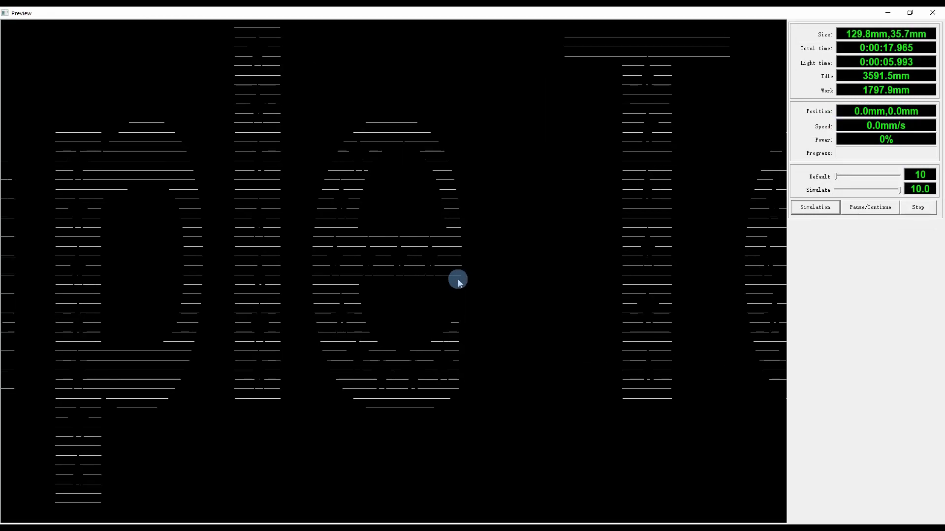
scroll(457, 282, down, 3)
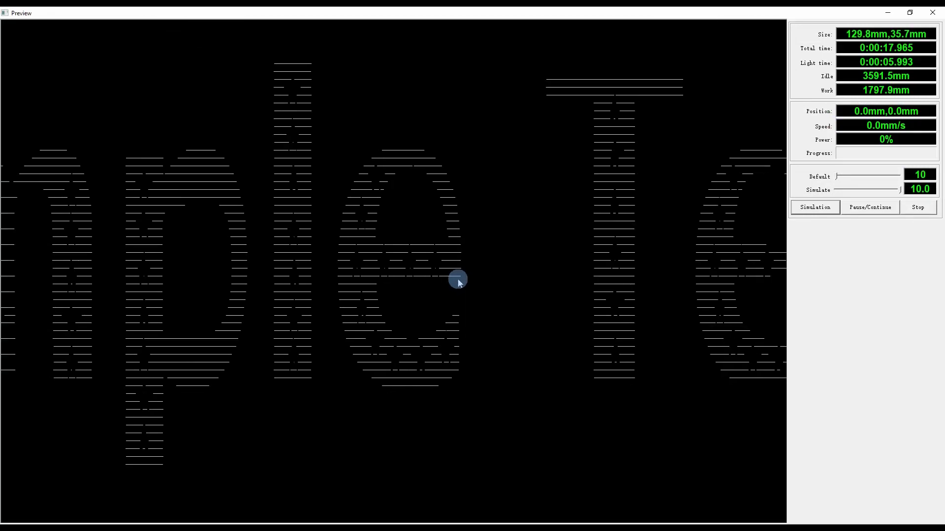
scroll(457, 281, down, 1)
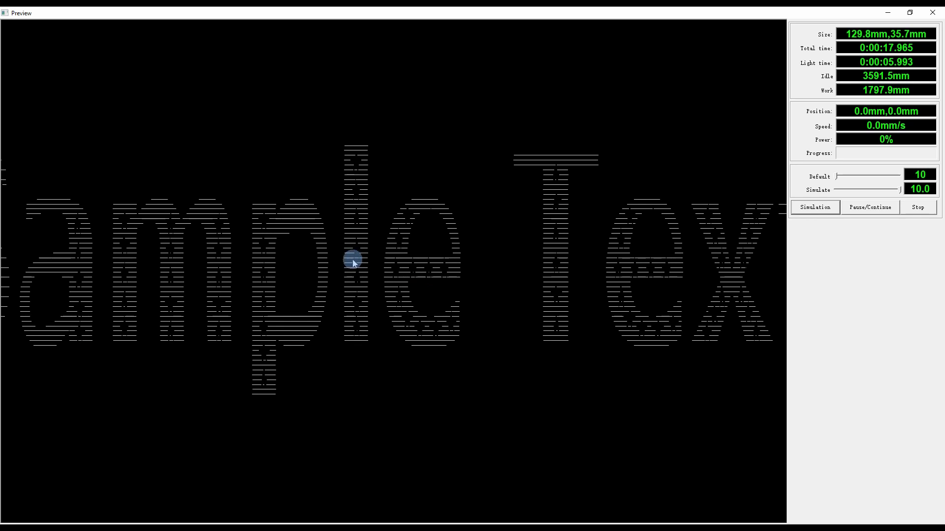
scroll(455, 268, down, 2)
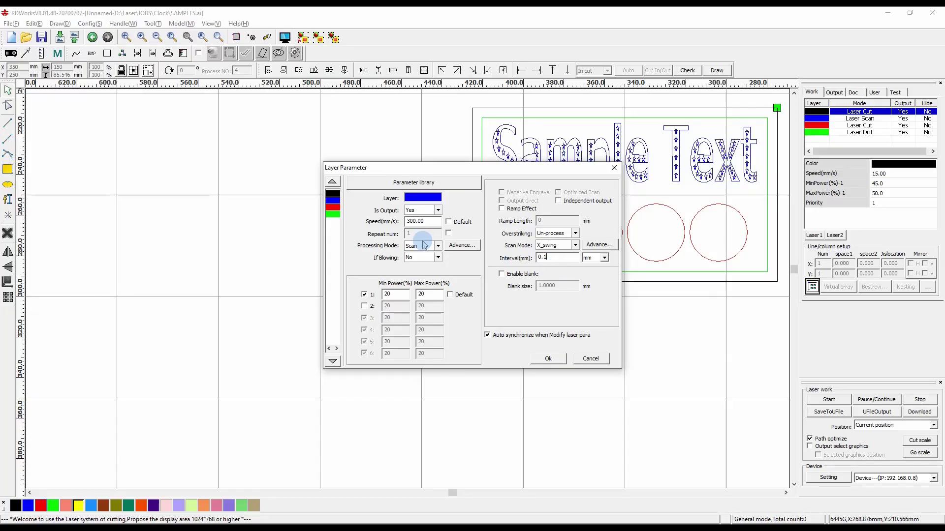
Step: Set the red cut layer's speed to 150 mm/s and both its minimum and maximum power to 25%
click(334, 208)
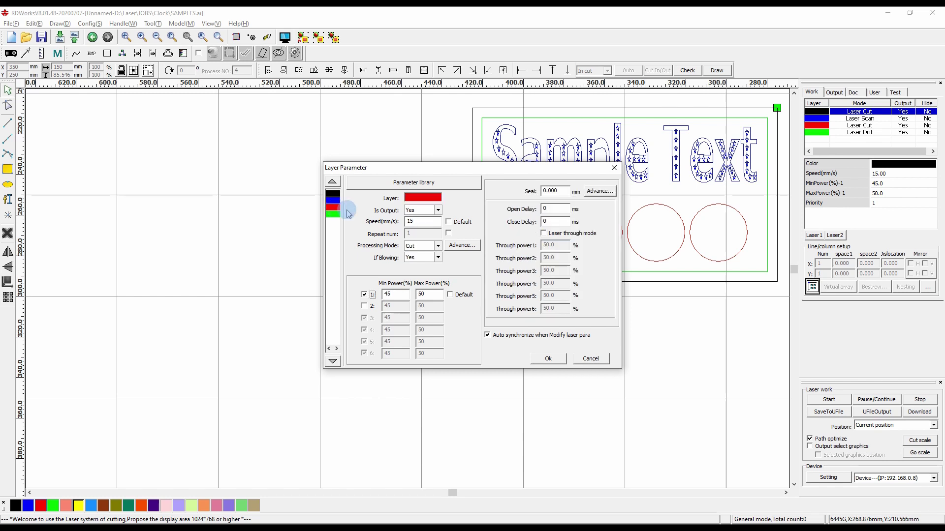
click(418, 212)
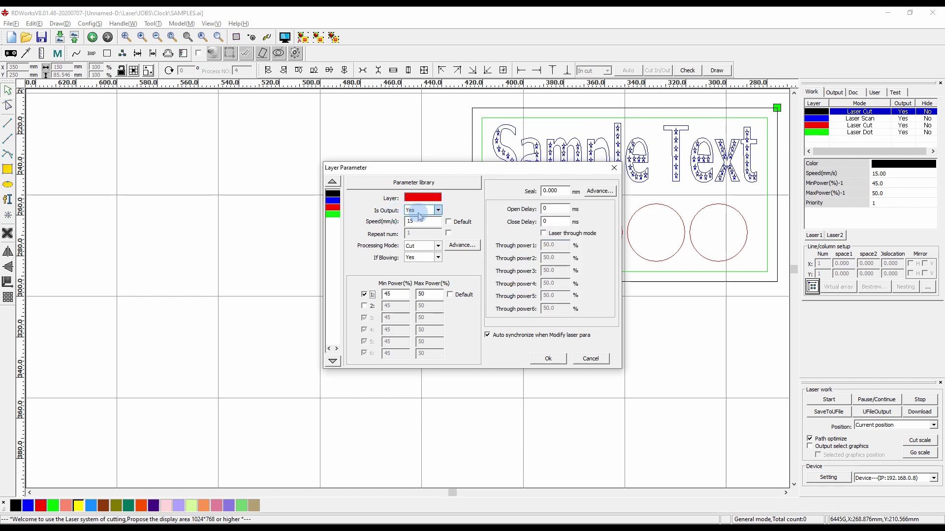
click(414, 223)
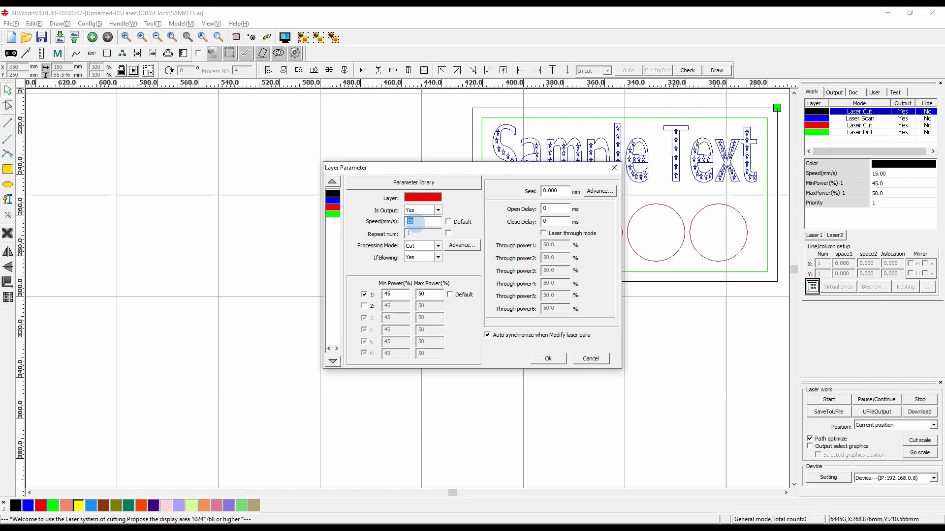
text(15)
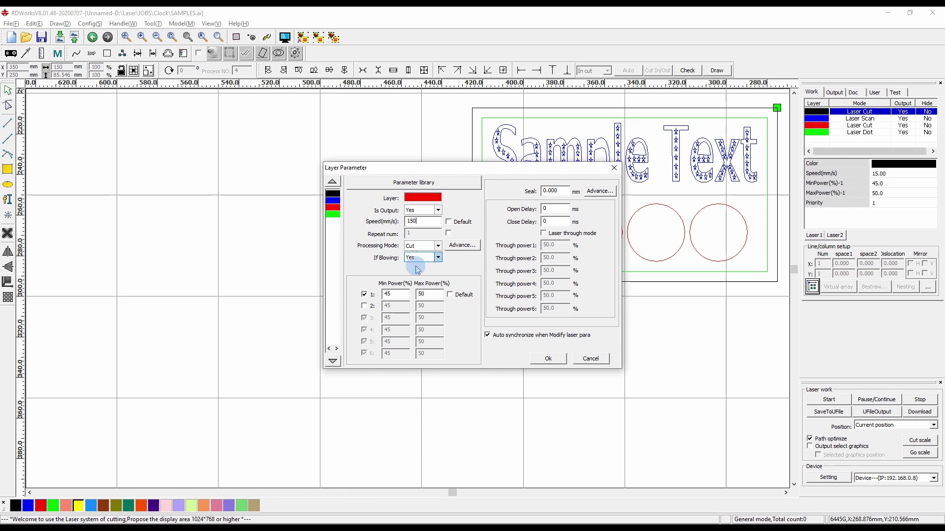
double_click(397, 296)
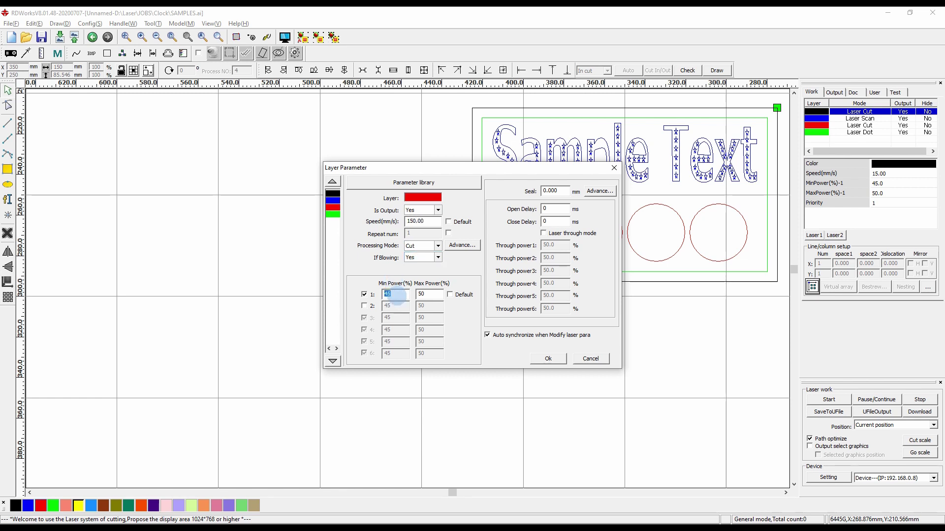
text(25)
key(Tab)
text(25)
key(Tab)
Step: Set the green dot layer's speed to 15 mm/s, dot interval to 2 mm and dot length to 4 mm
click(332, 214)
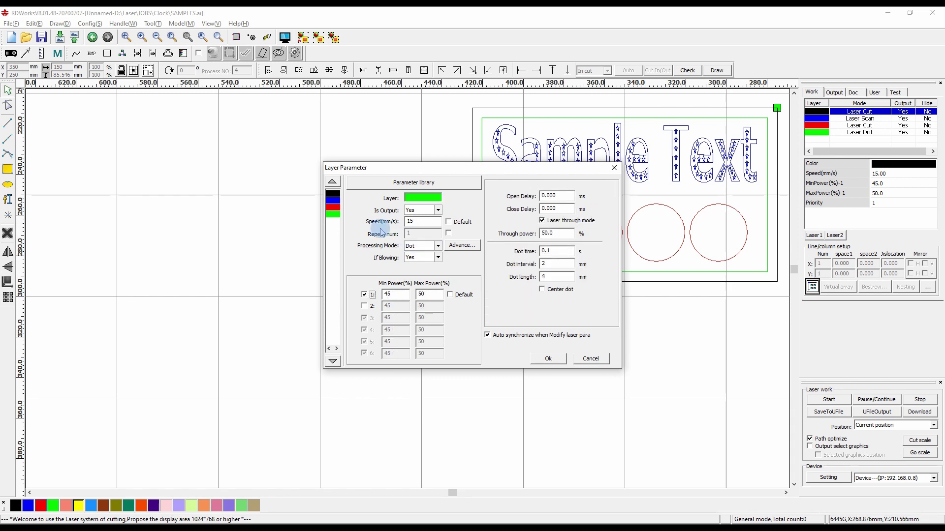
click(417, 221)
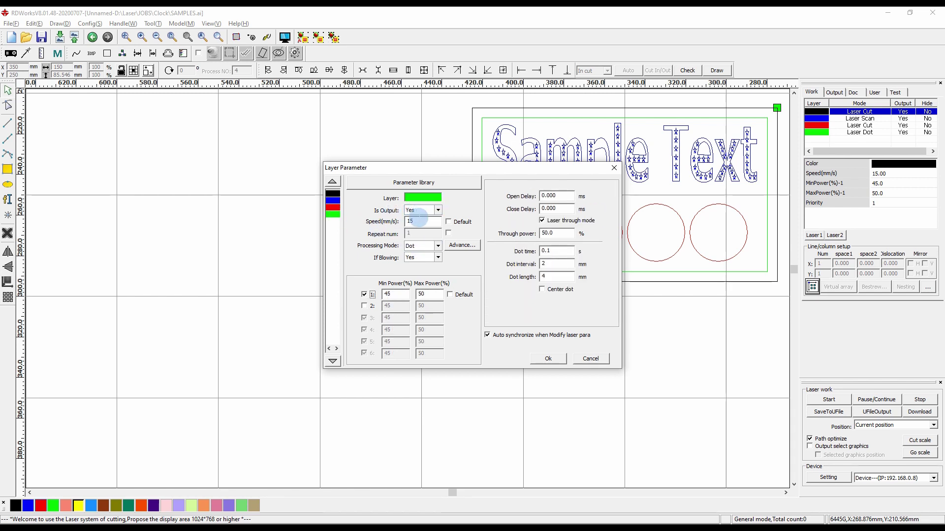
text(15)
click(416, 293)
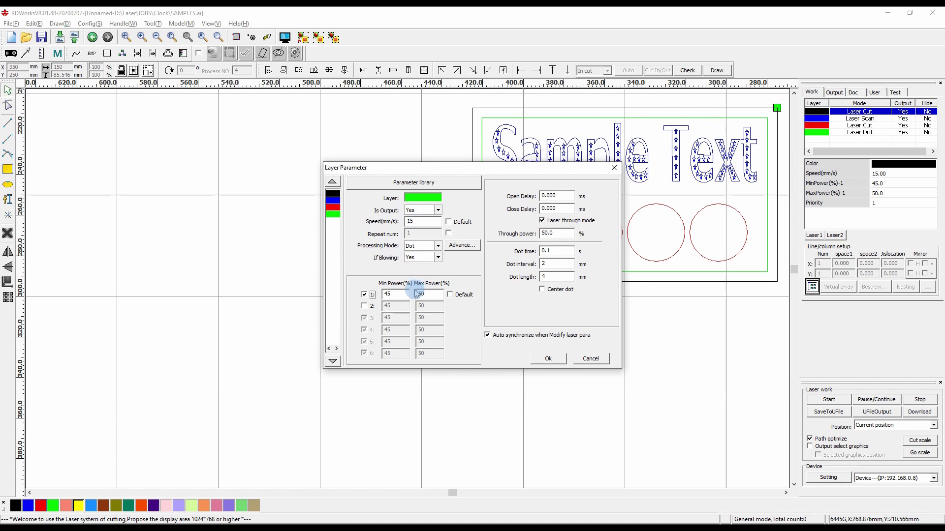
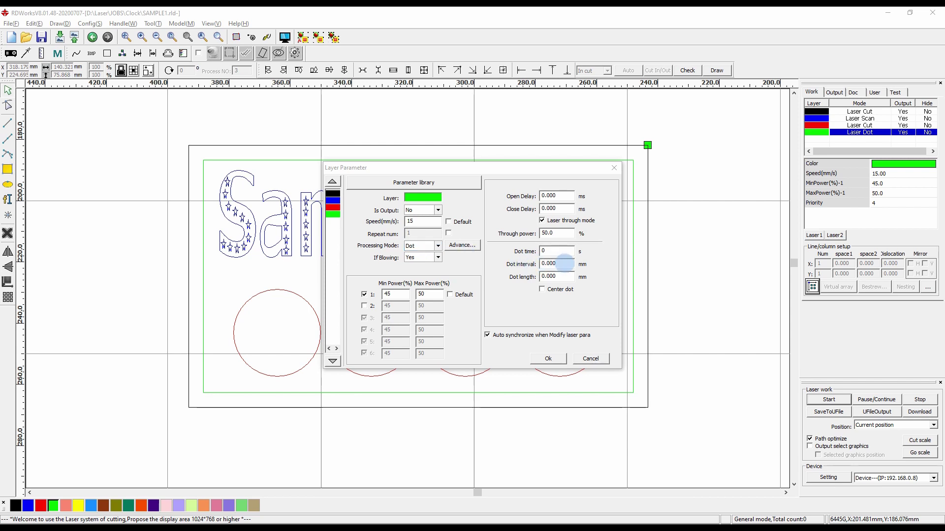
drag(565, 263, 538, 266)
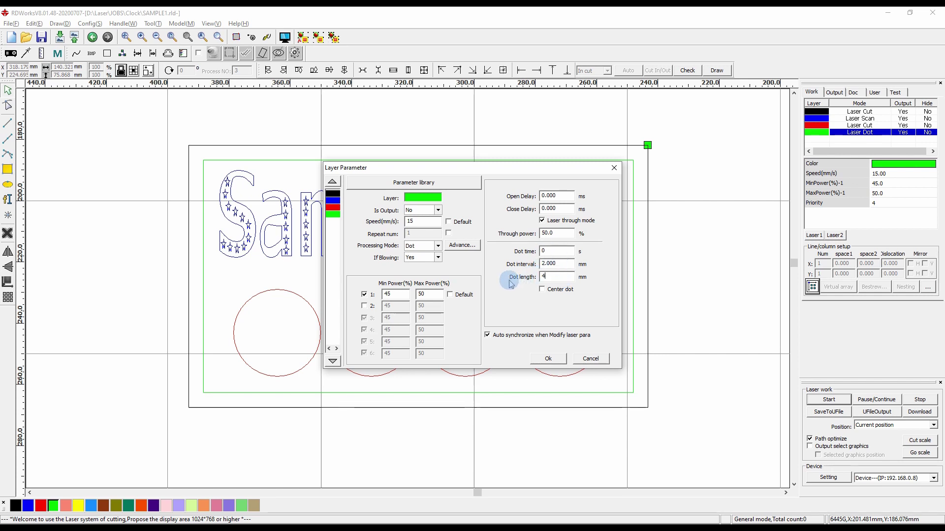
Step: Enable output for the green dot layer, apply its parameters, and enable output for the blue scan layer
click(421, 210)
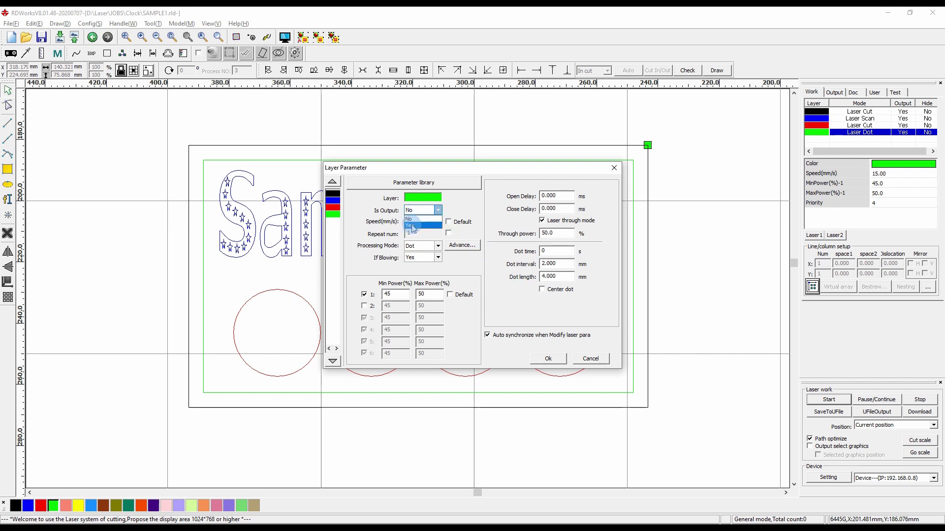
click(413, 225)
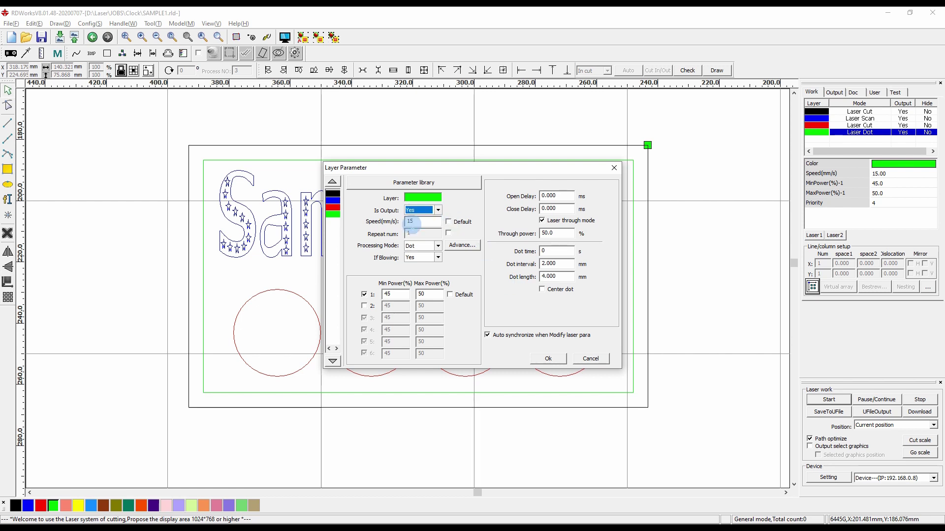
click(549, 364)
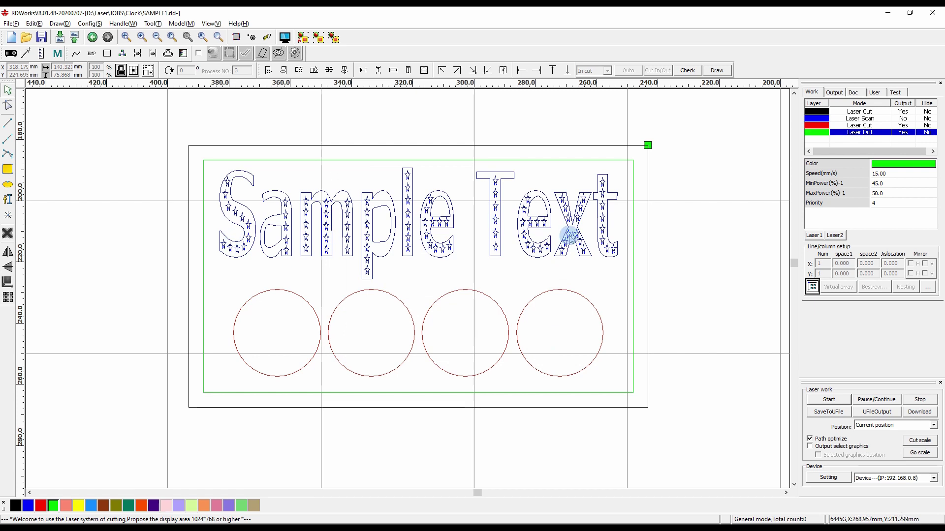
click(903, 119)
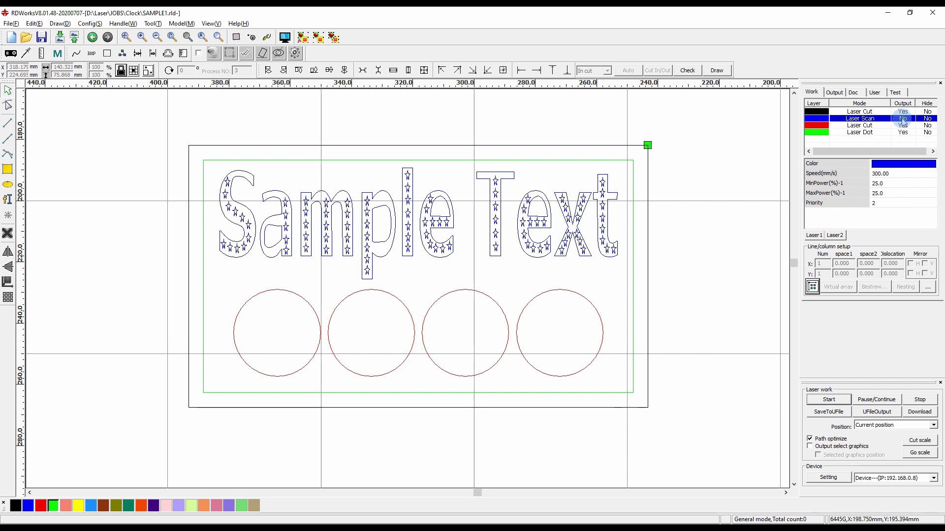
double_click(903, 119)
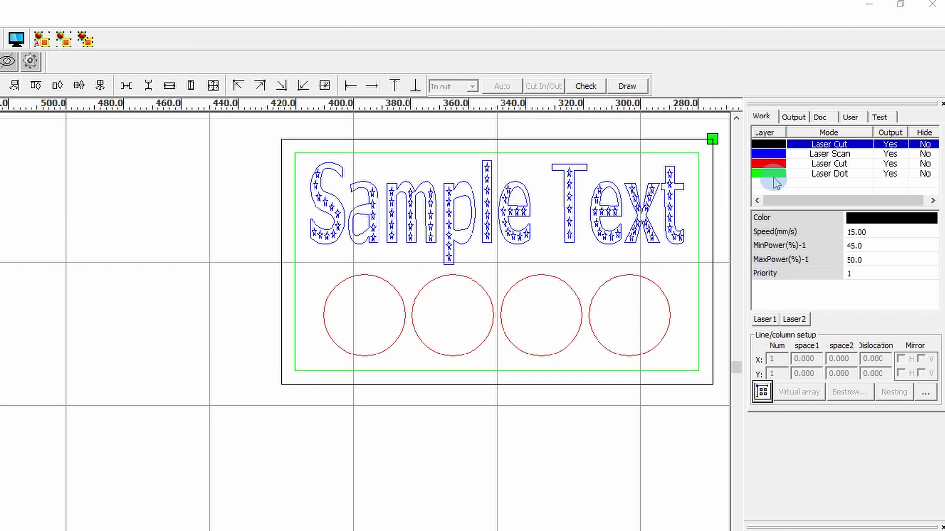
Step: Simulate the whole job in the preview to examine the order in which the layers are processed
click(16, 40)
click(808, 212)
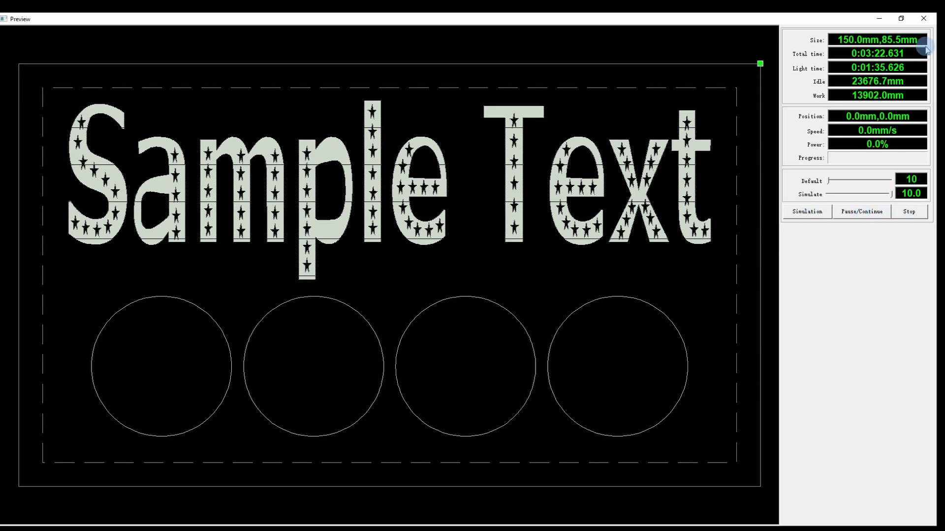
click(923, 21)
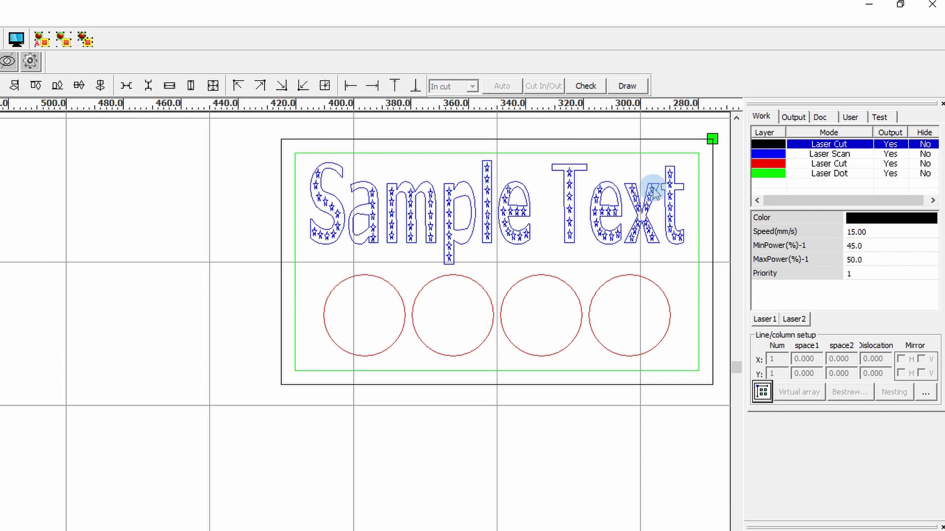
Step: Check the blue and red layers' priorities and move the black cut layer to the end of the processing order
click(843, 154)
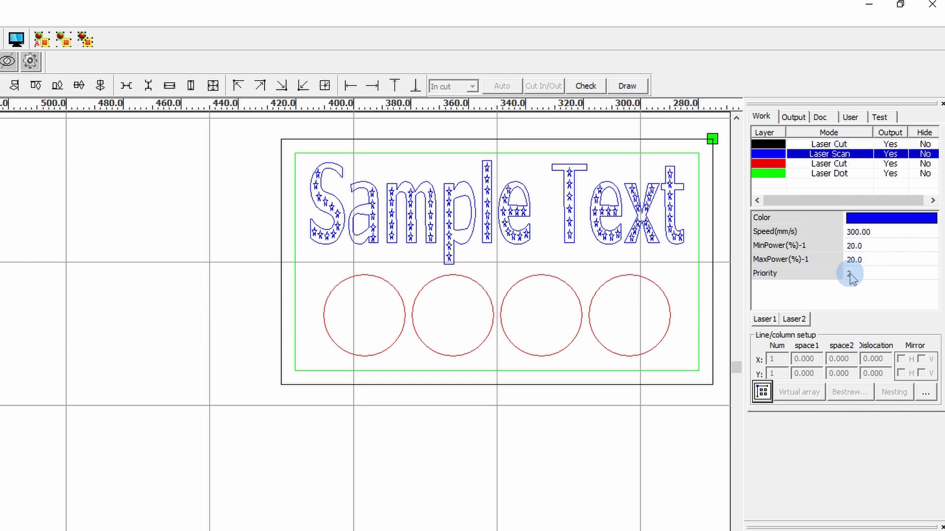
click(843, 164)
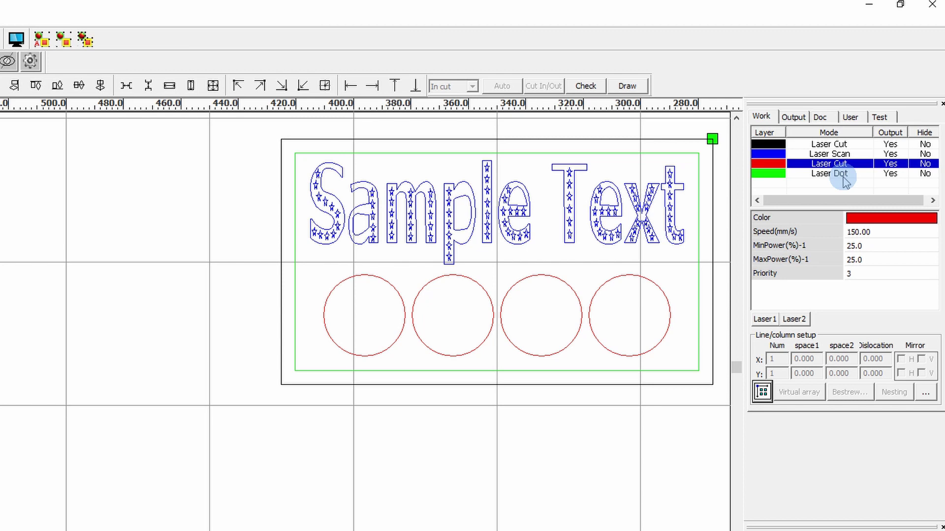
click(841, 144)
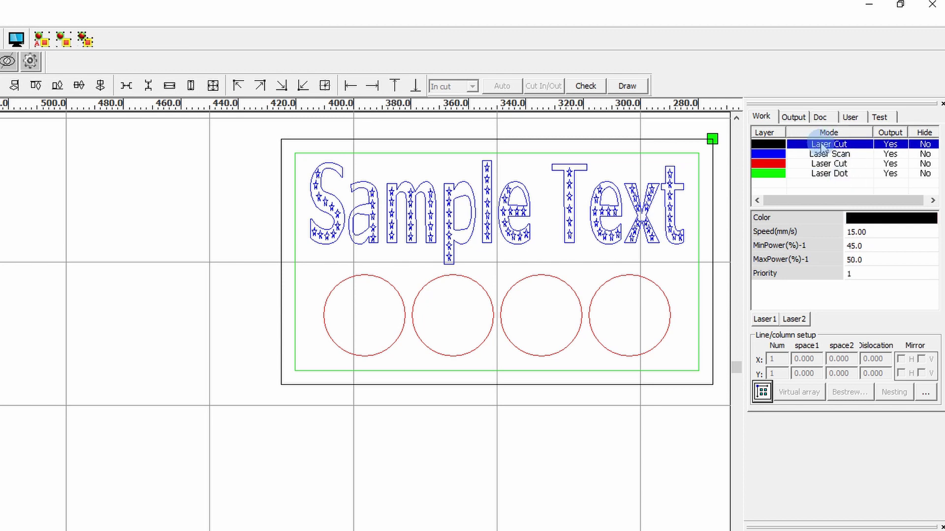
drag(822, 148, 826, 184)
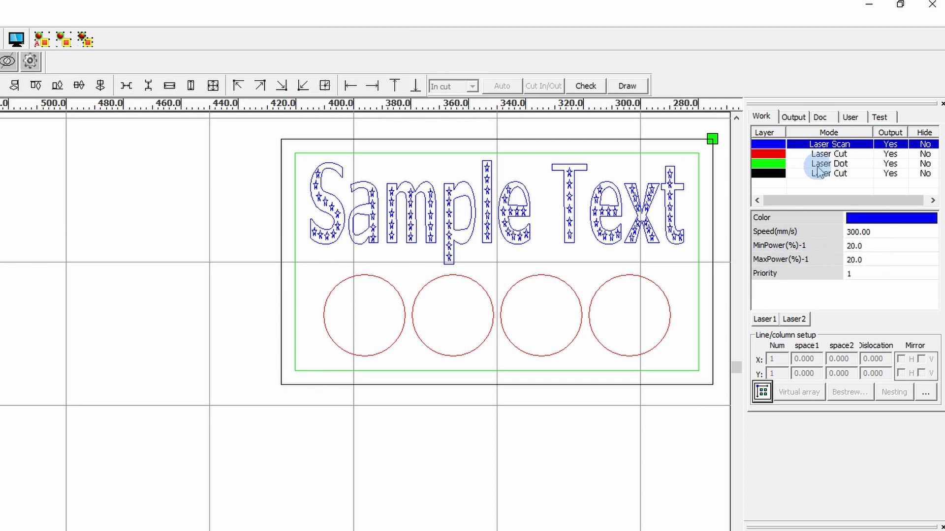
Step: Set the green dot layer's priority to 1
click(819, 167)
click(859, 278)
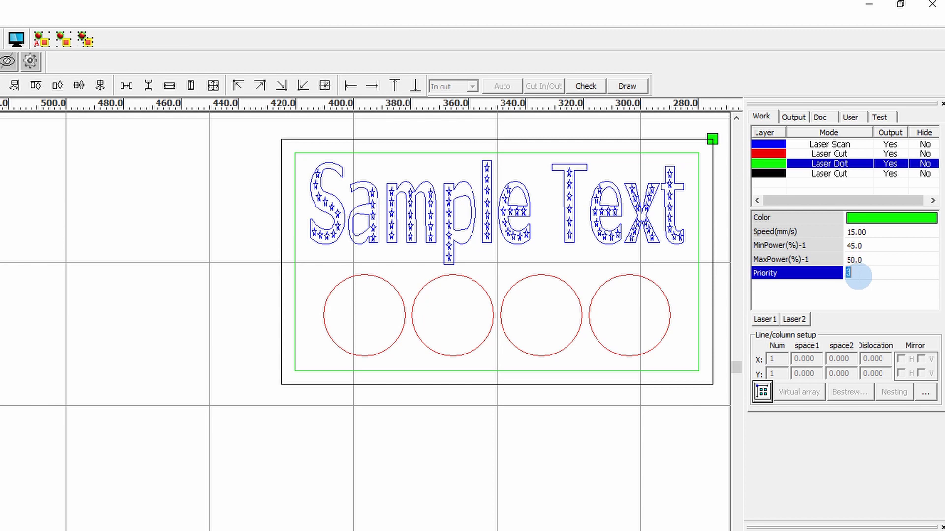
text(1)
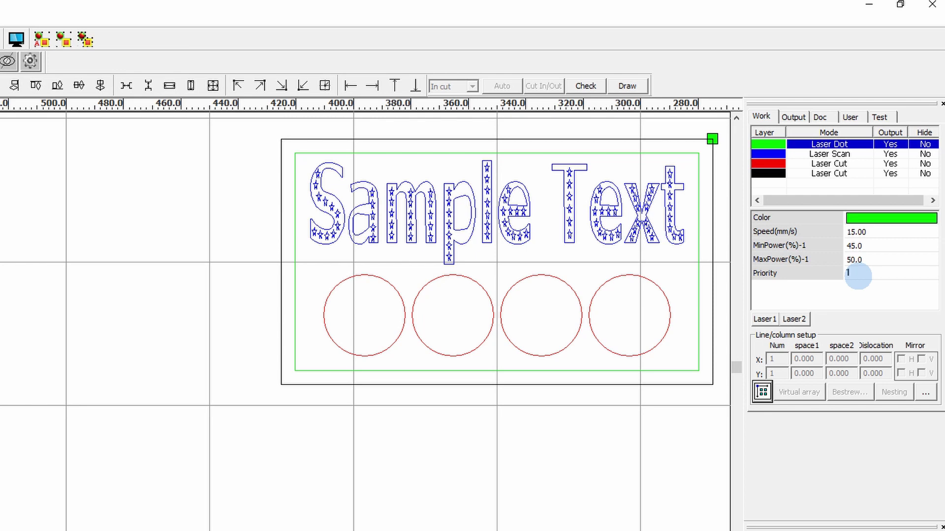
click(772, 148)
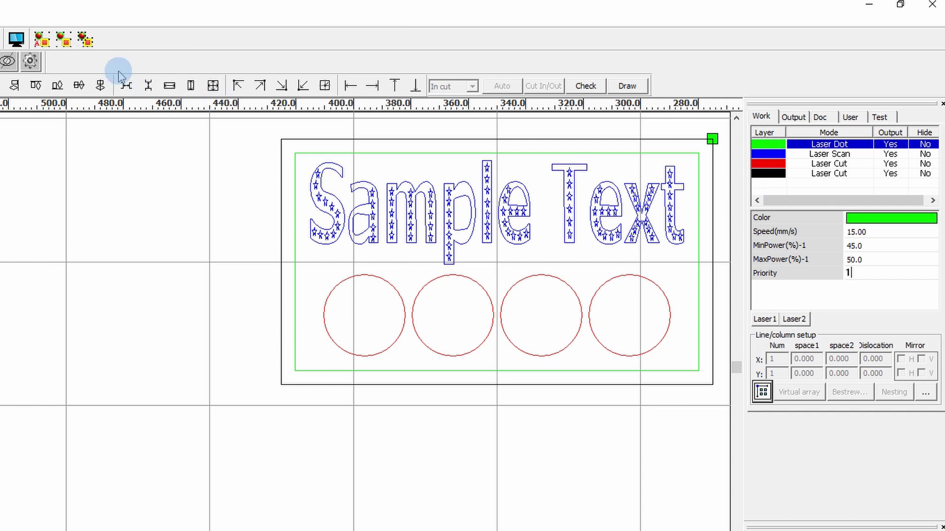
Step: Simulate the job in the preview to check the reordered layer sequence
click(16, 39)
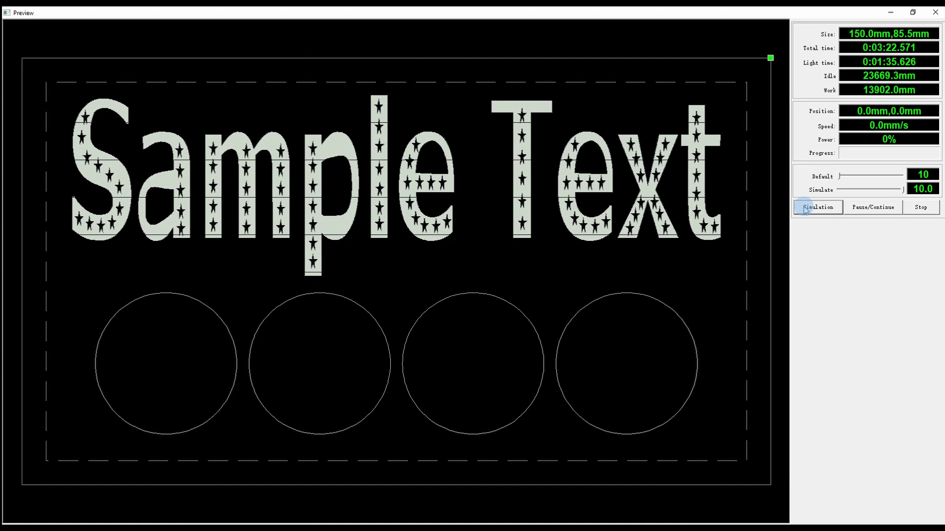
click(819, 208)
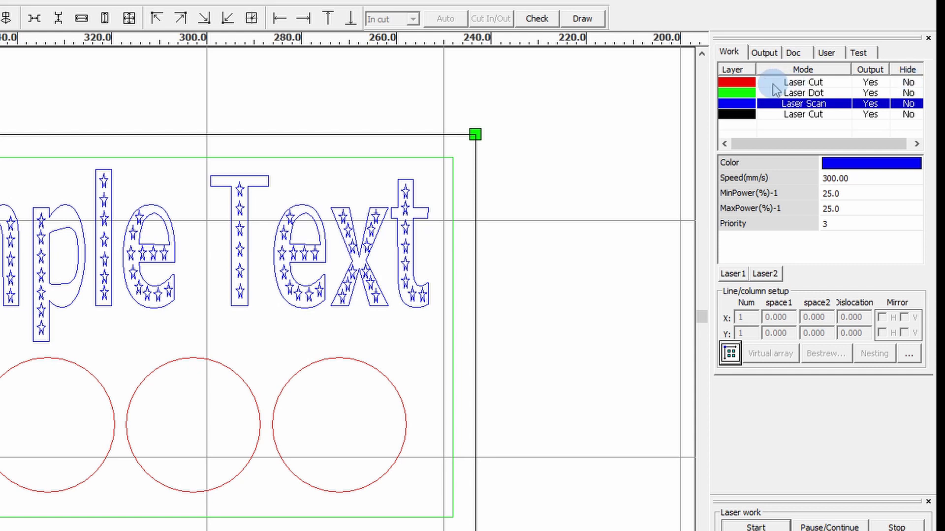
Step: Hide the red cut layer containing the circles, leave its output enabled, and preview the job
click(906, 84)
click(908, 85)
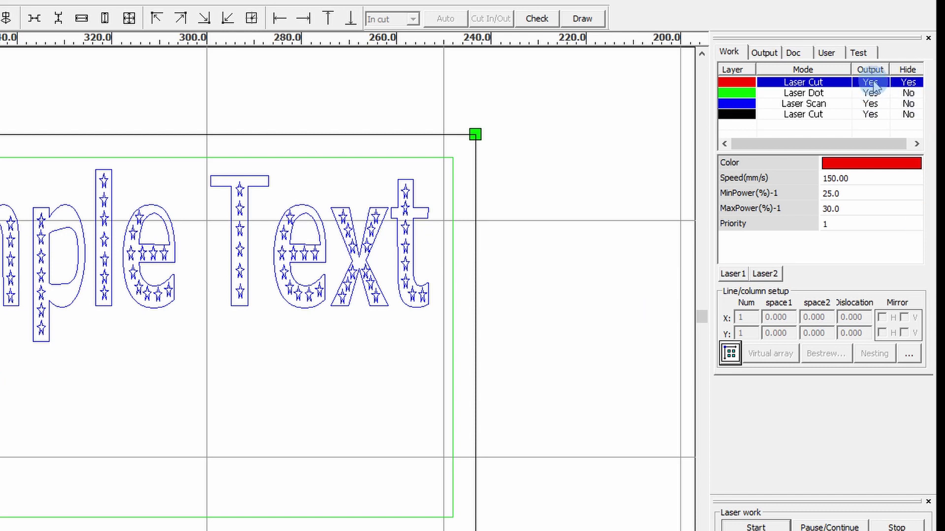
click(674, 88)
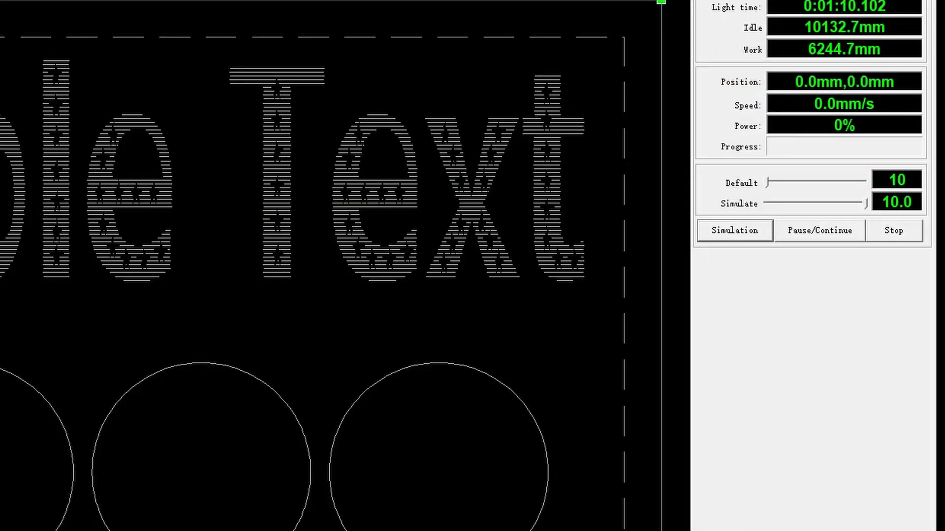
Step: Turn off the hidden red circle layer's output, then make the layer visible again with its output enabled
click(101, 446)
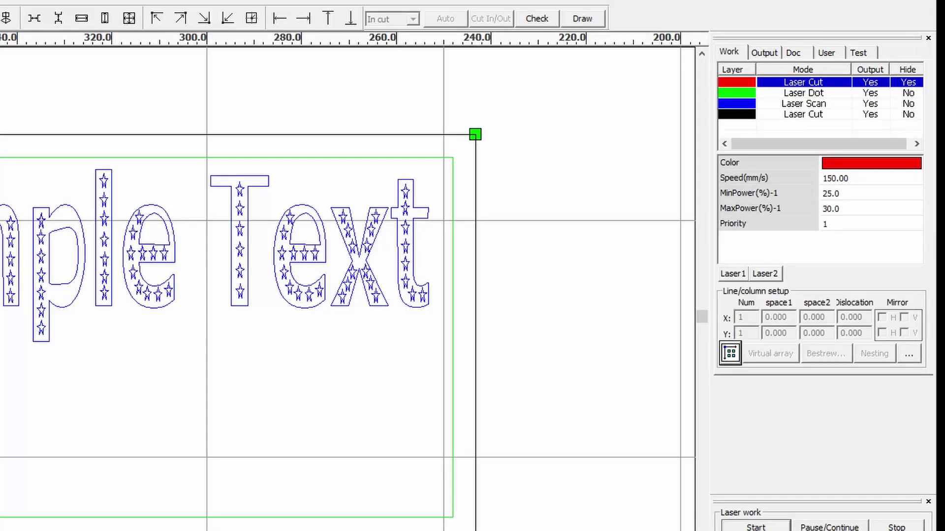
click(874, 83)
click(86, 298)
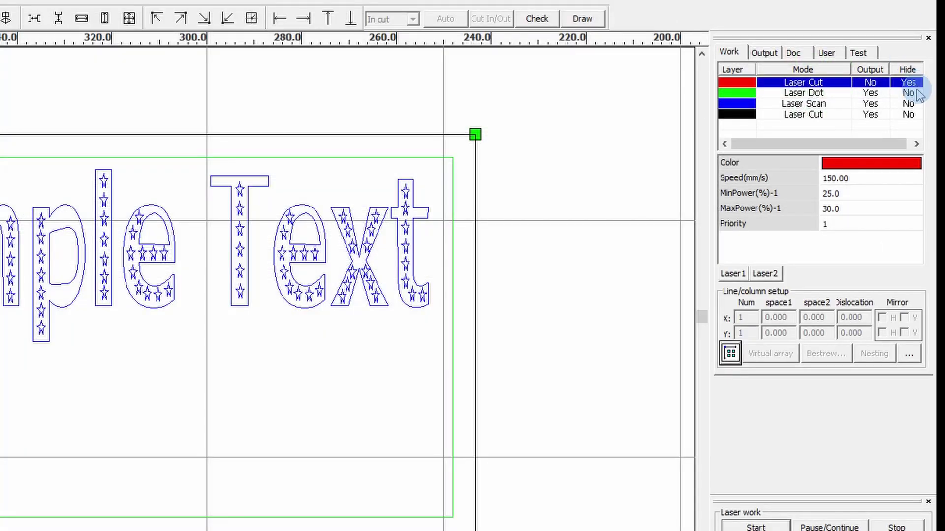
click(909, 83)
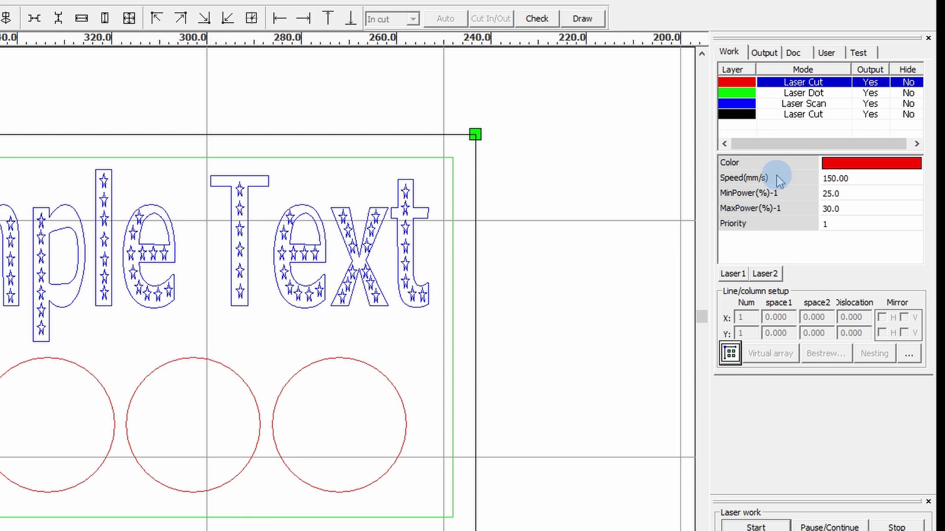
Step: Disable output for the green, blue and black layers, and preview the job with only the red circle layer enabled
double_click(871, 93)
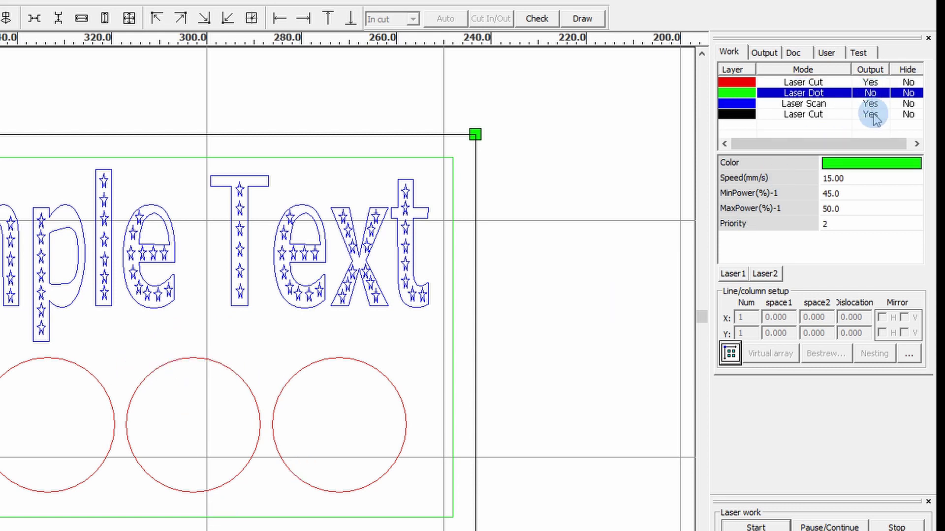
double_click(872, 104)
double_click(872, 114)
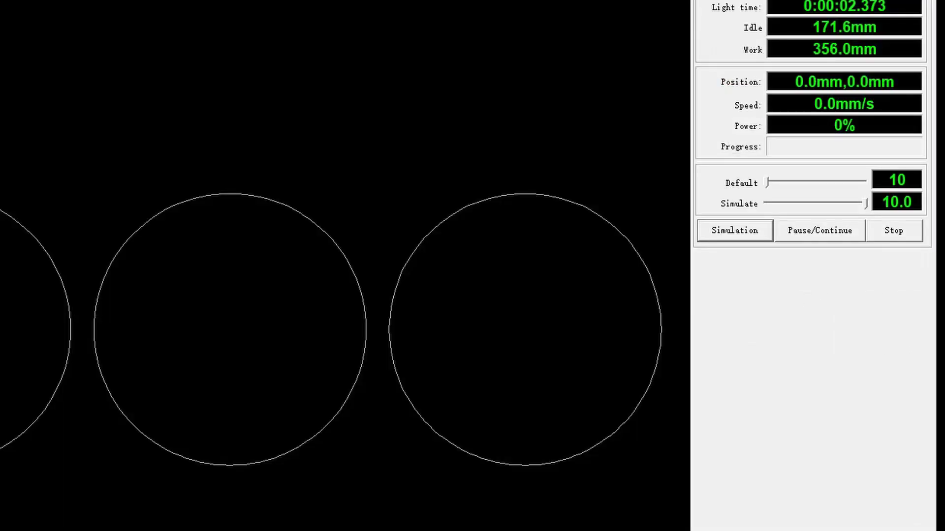
click(565, 179)
click(528, 202)
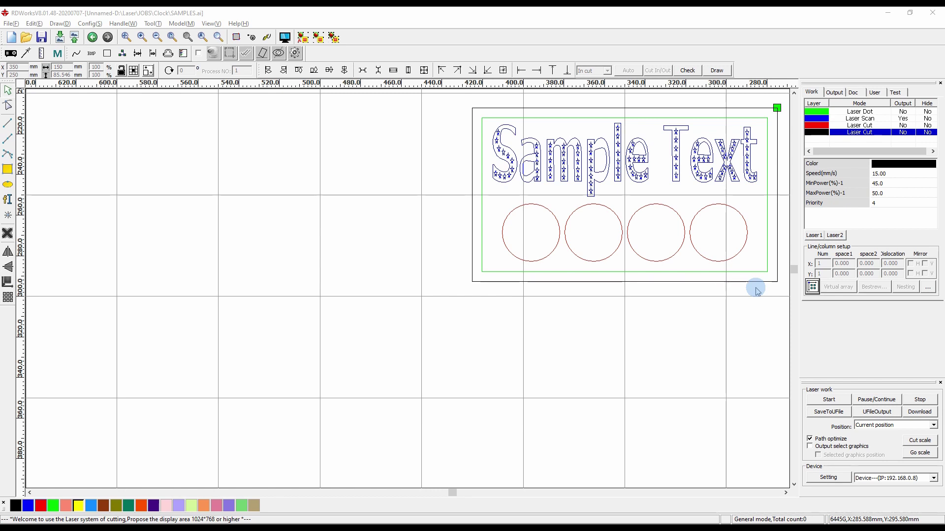
Step: Save the black cut layer's parameters to the parameter library as "MDF 3mm Cut (90W)"
double_click(858, 133)
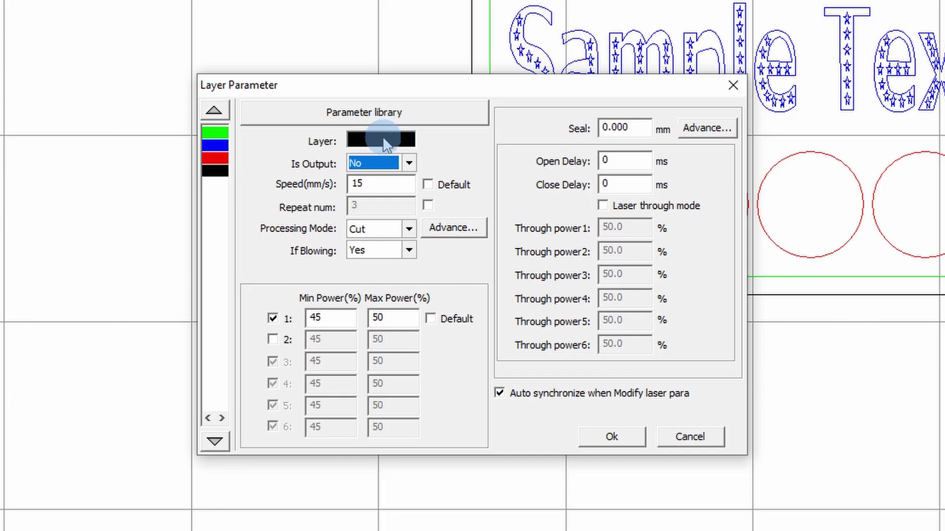
click(404, 113)
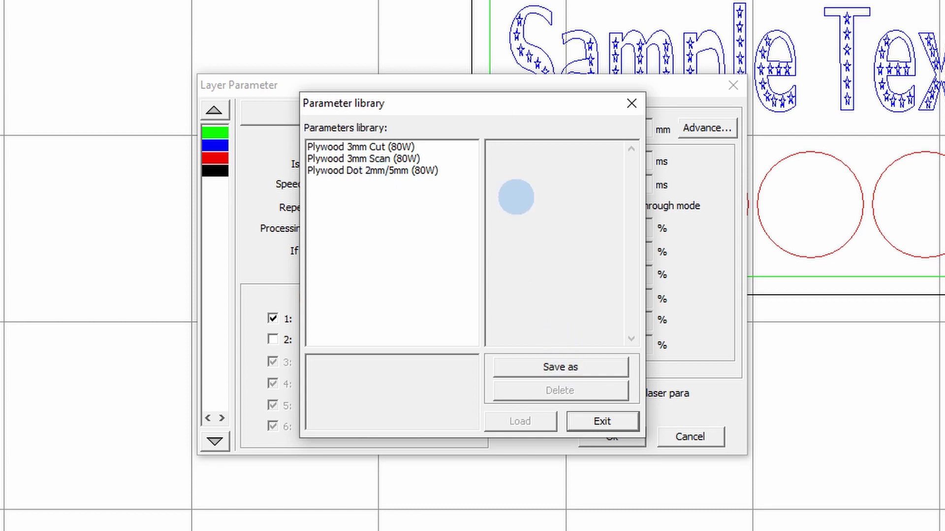
drag(485, 110, 738, 109)
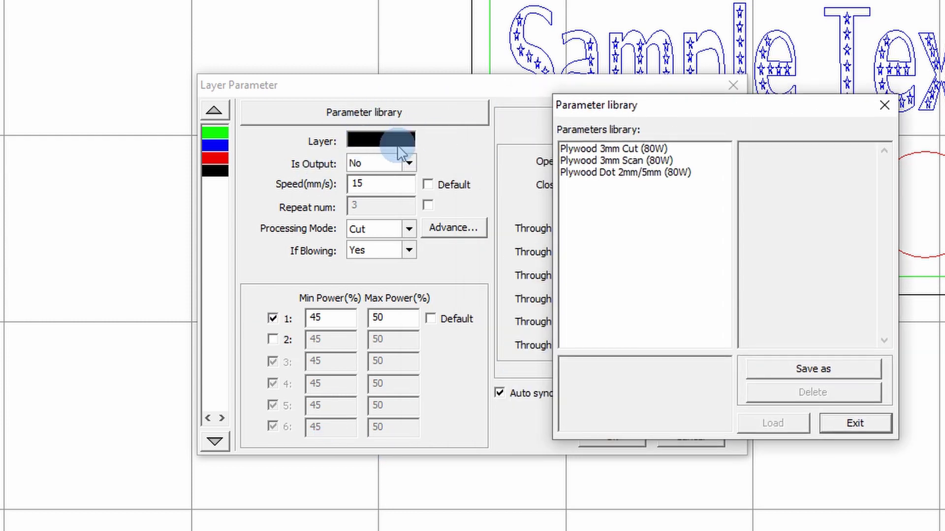
click(819, 370)
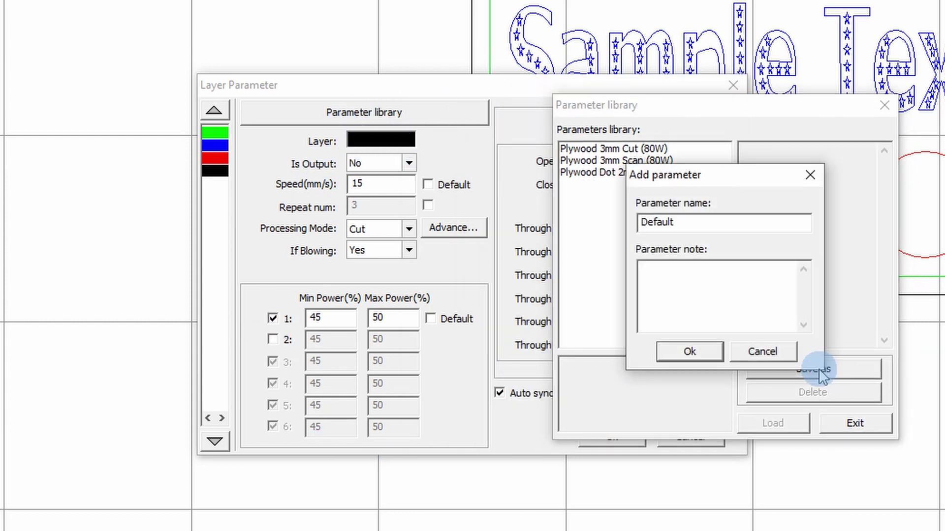
click(692, 224)
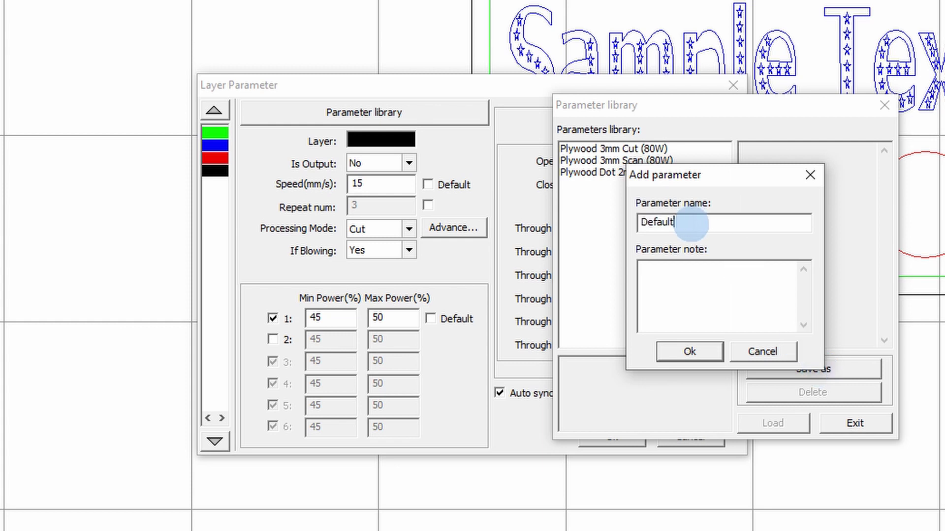
double_click(691, 224)
text(MDF 3mm Cut (90W)
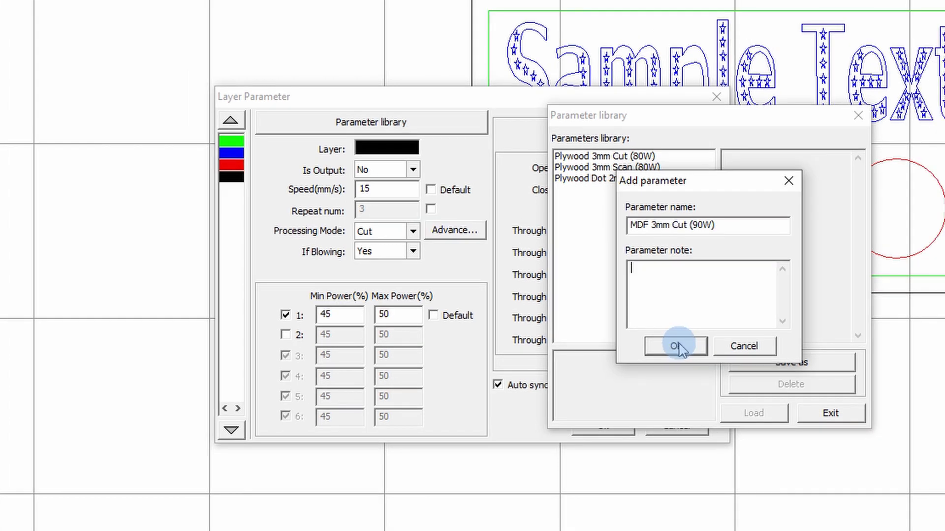
click(689, 350)
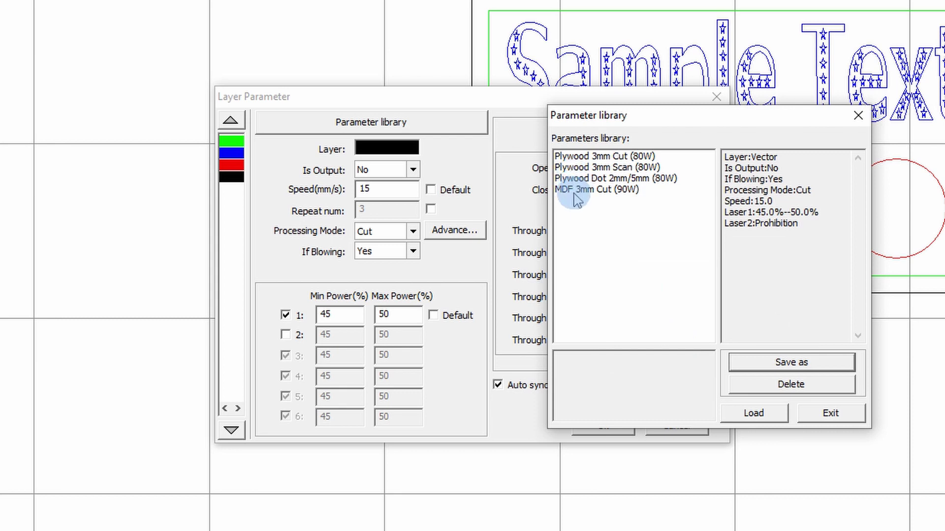
click(831, 415)
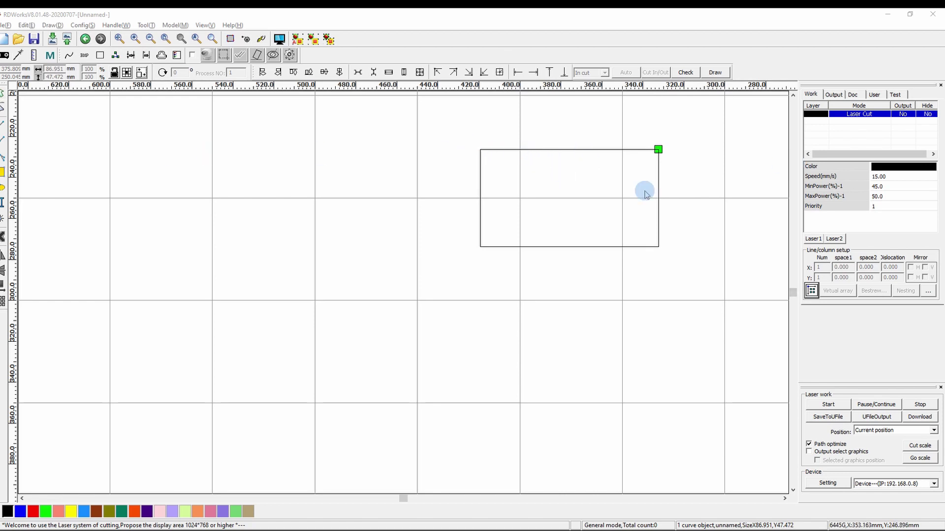
Step: Assign the rectangle to the blue layer and load the "MDF 3mm Cut (90W)" library preset into that layer
click(602, 150)
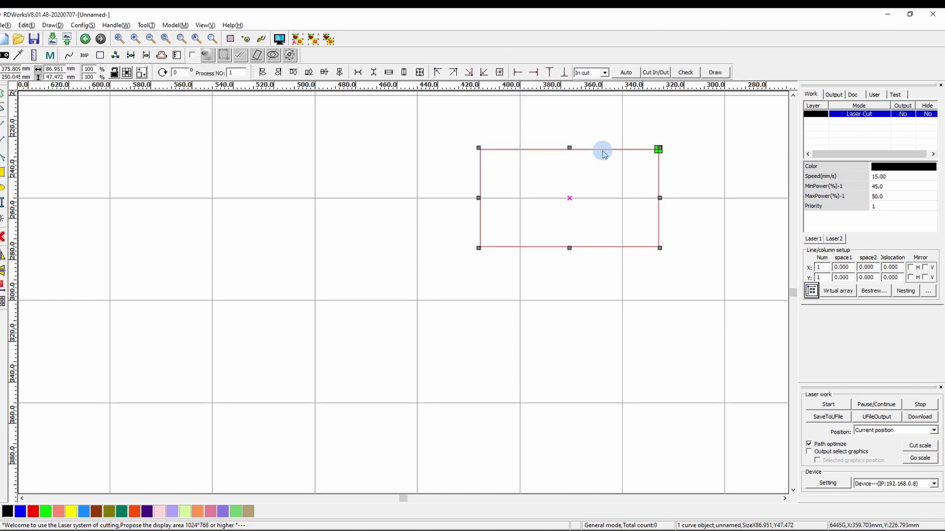
click(20, 513)
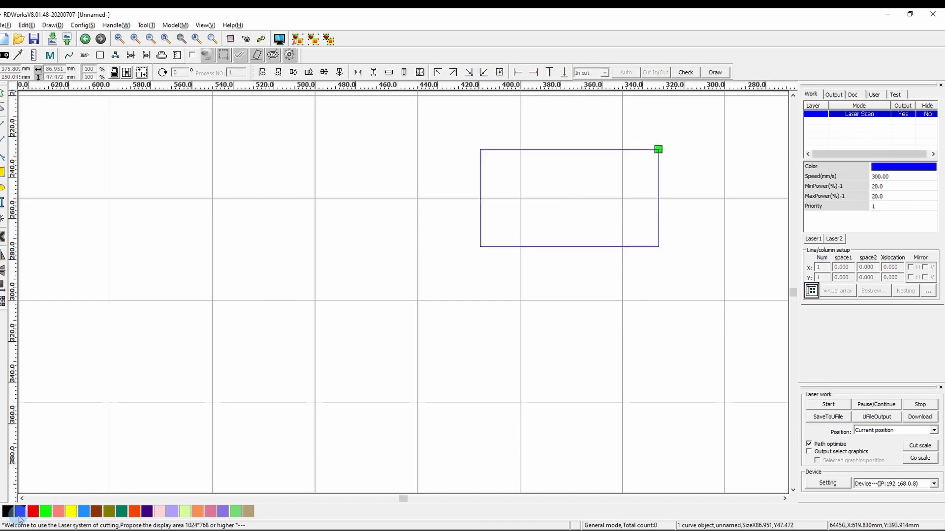
click(864, 115)
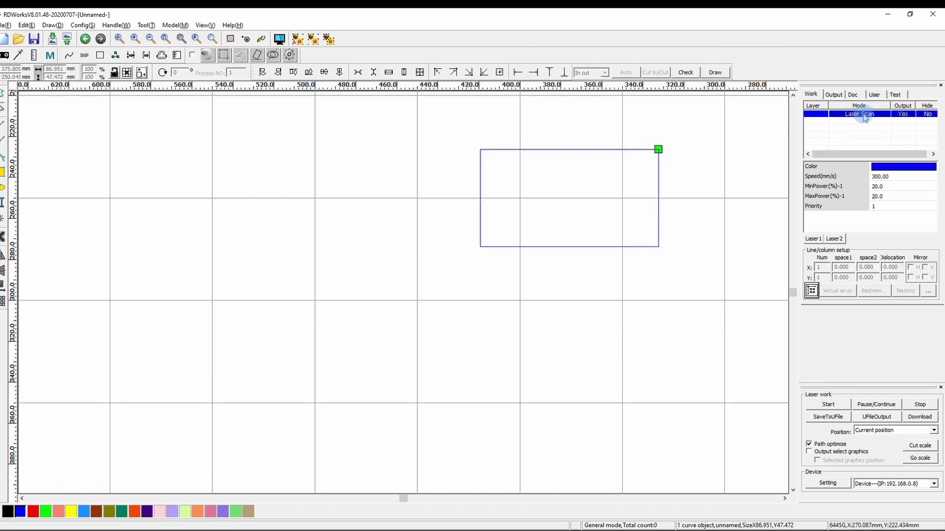
double_click(864, 117)
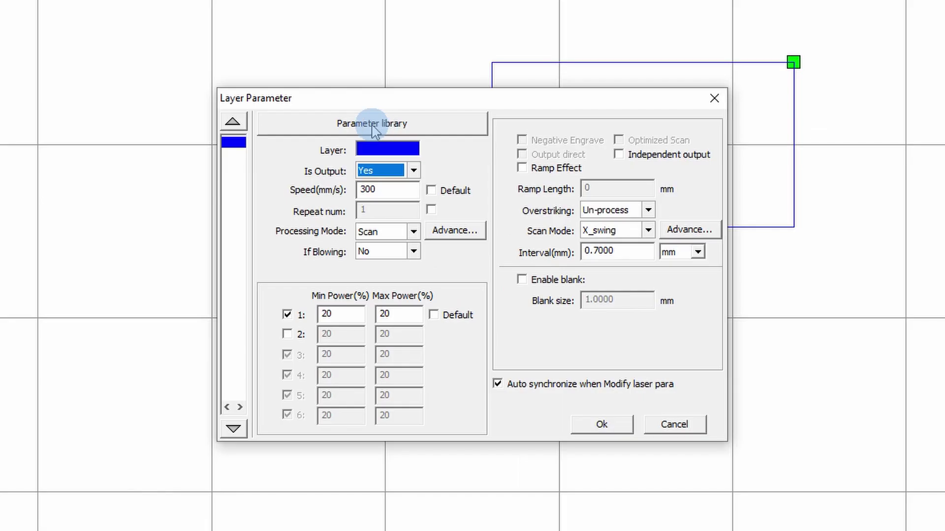
click(372, 126)
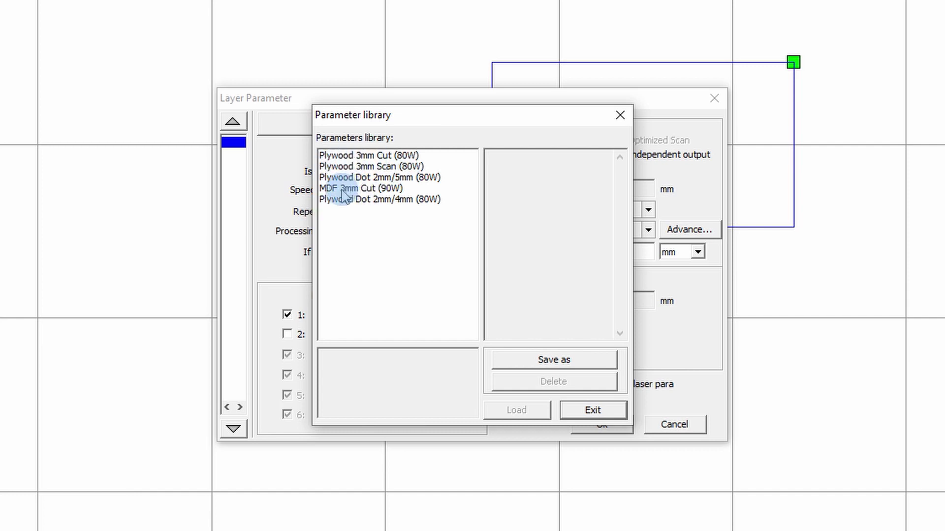
click(345, 191)
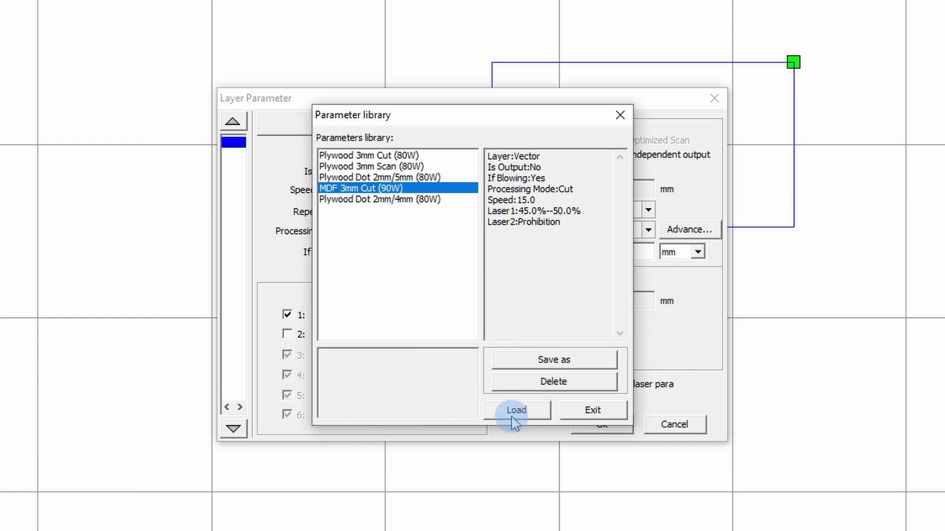
drag(484, 121, 717, 122)
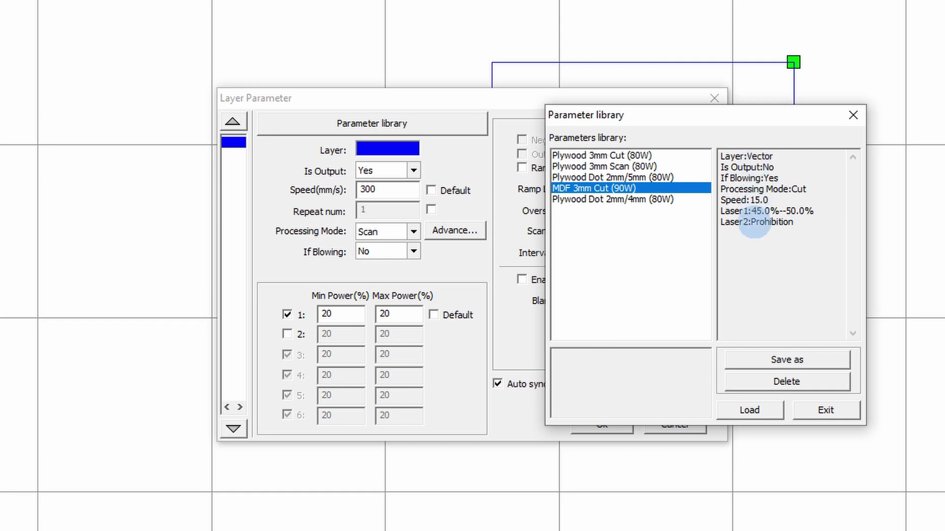
click(749, 411)
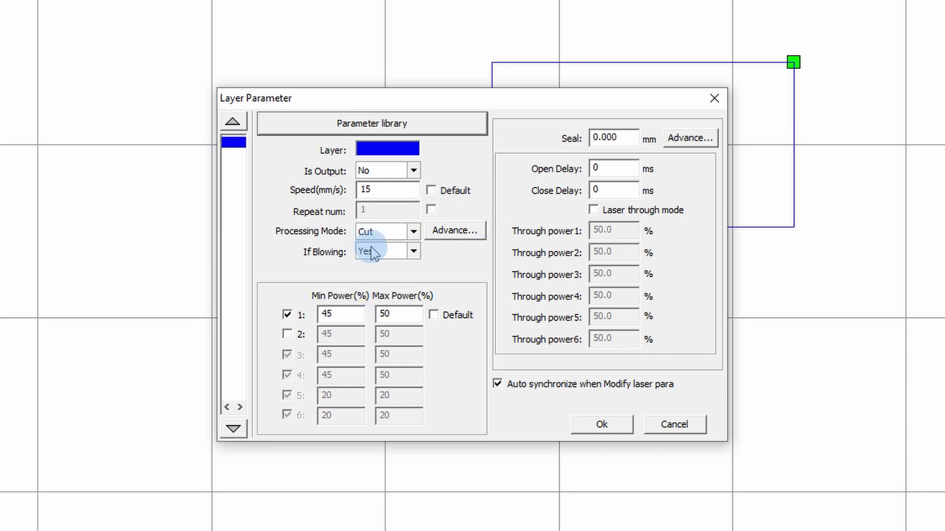
Step: Set the blue layer's speed to 20 mm/s and overwrite the "MDF 3mm Cut (90W)" library preset, loading the updated preset
click(385, 197)
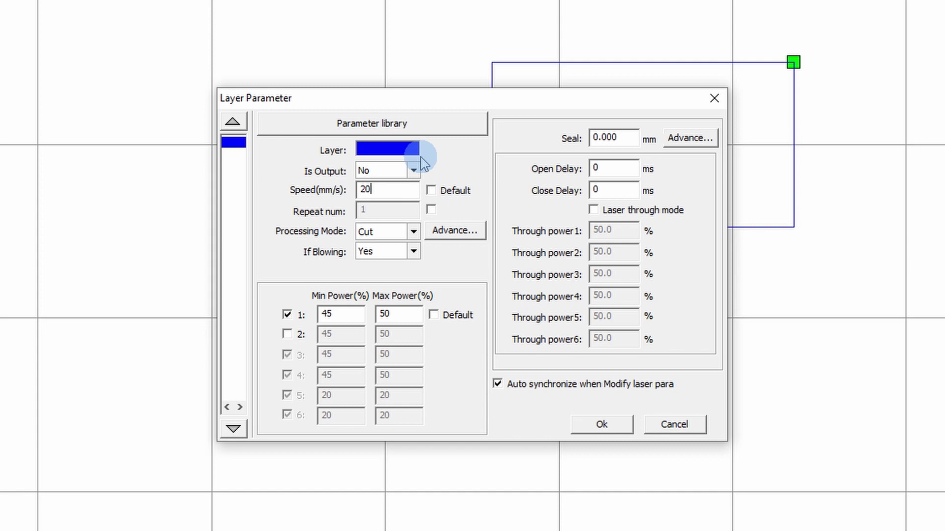
click(388, 125)
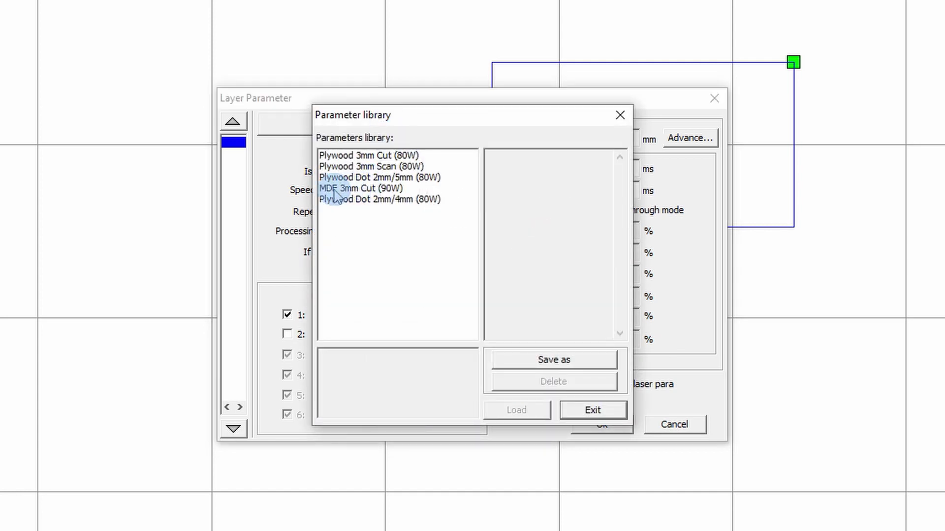
click(334, 191)
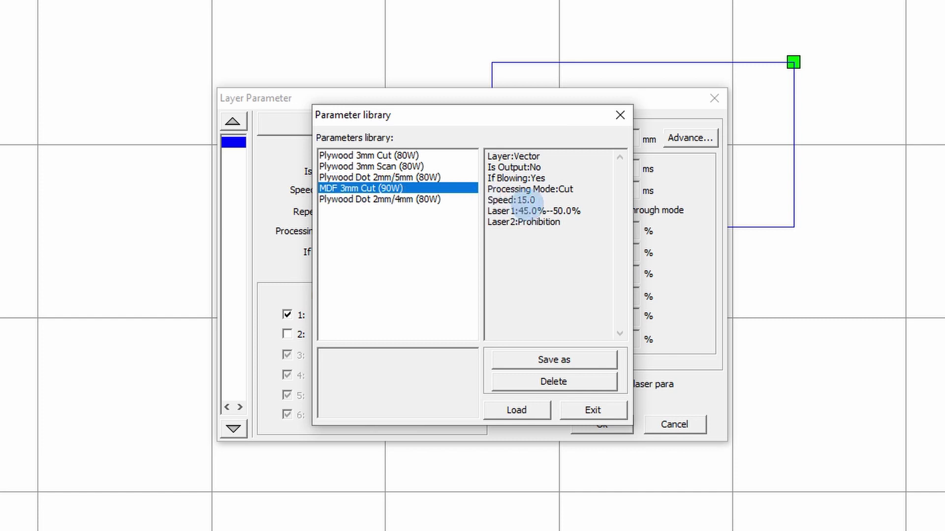
click(544, 363)
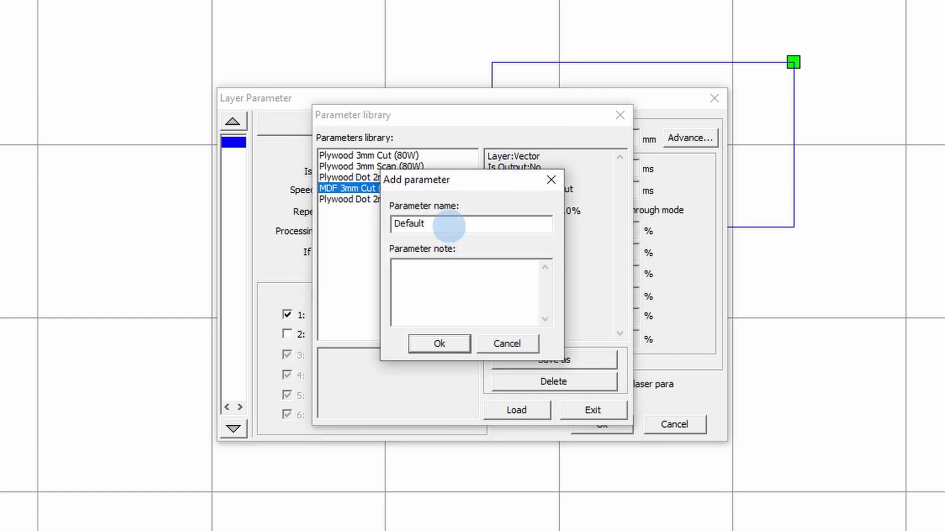
double_click(403, 225)
drag(443, 182, 369, 217)
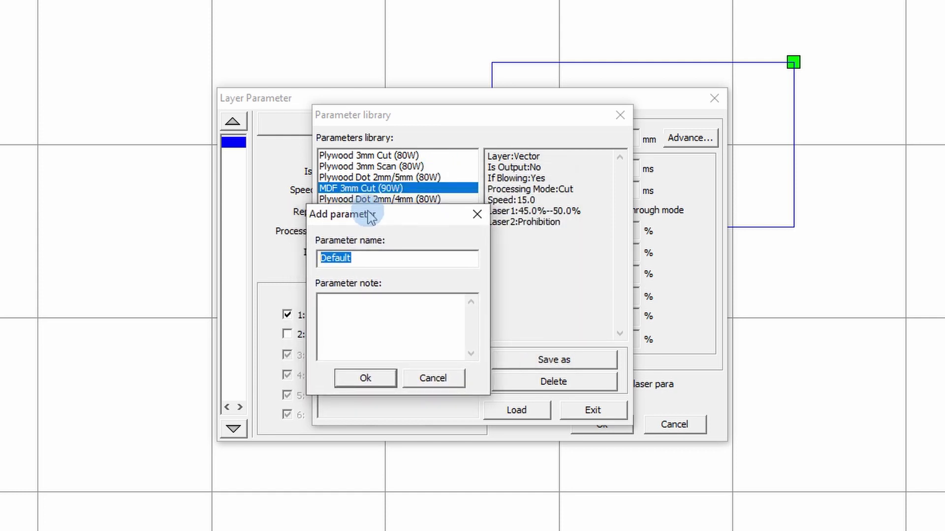
text(MDF 3mm Cut (90W)
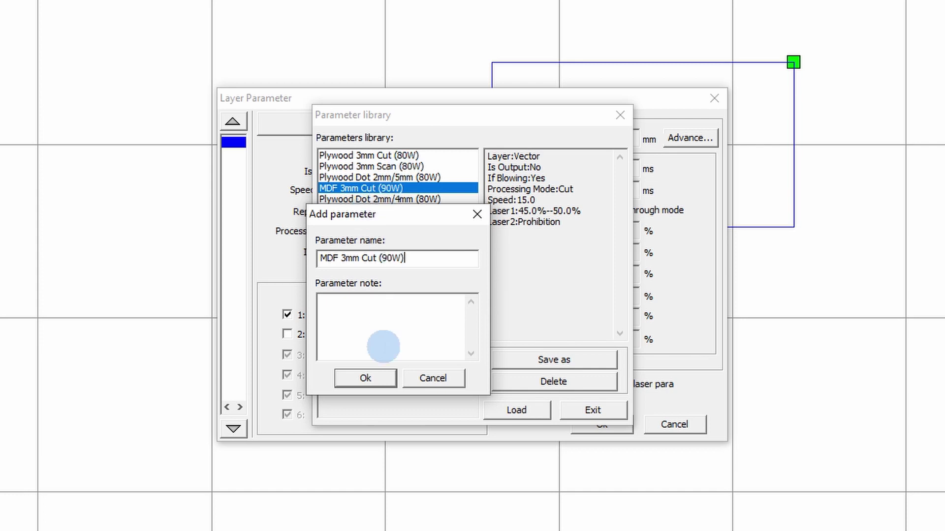
click(370, 380)
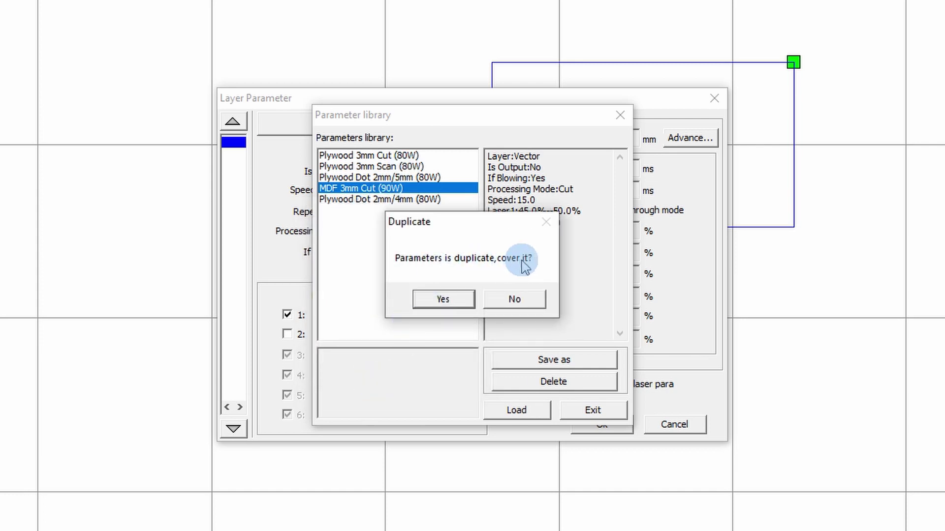
click(443, 299)
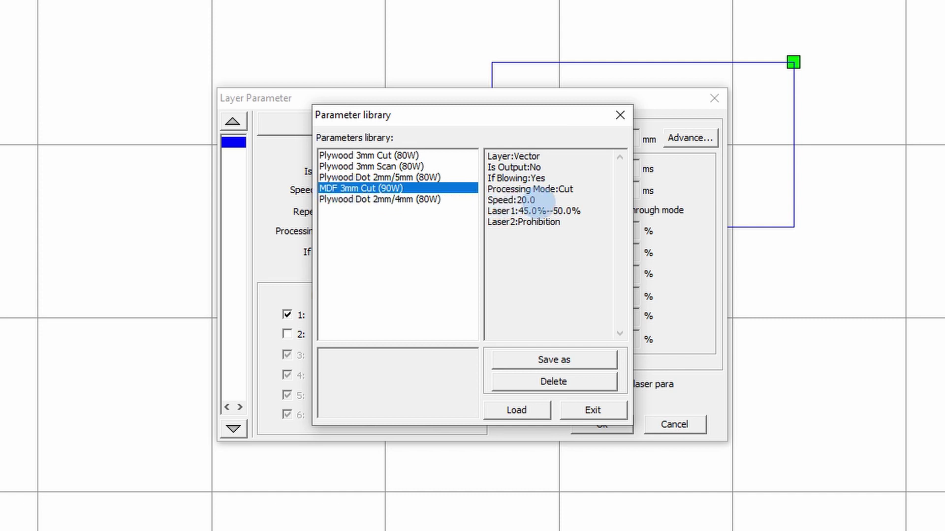
click(544, 407)
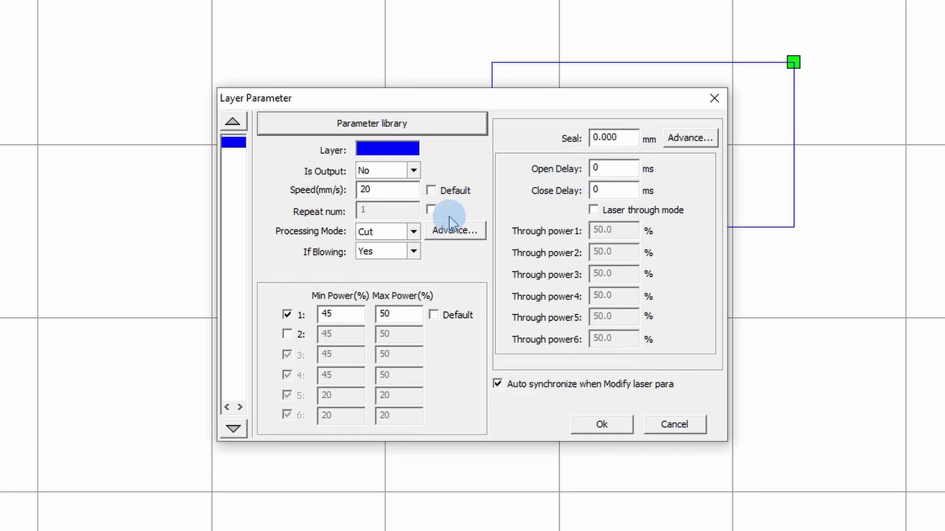
Step: Delete the "MDF 3mm Cut (90W)" preset from the parameter library and close the library
click(386, 125)
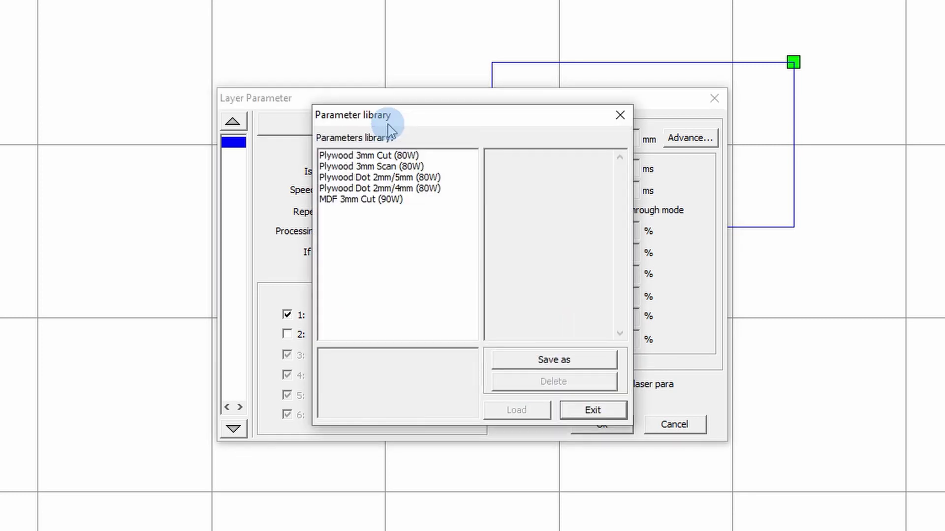
click(342, 199)
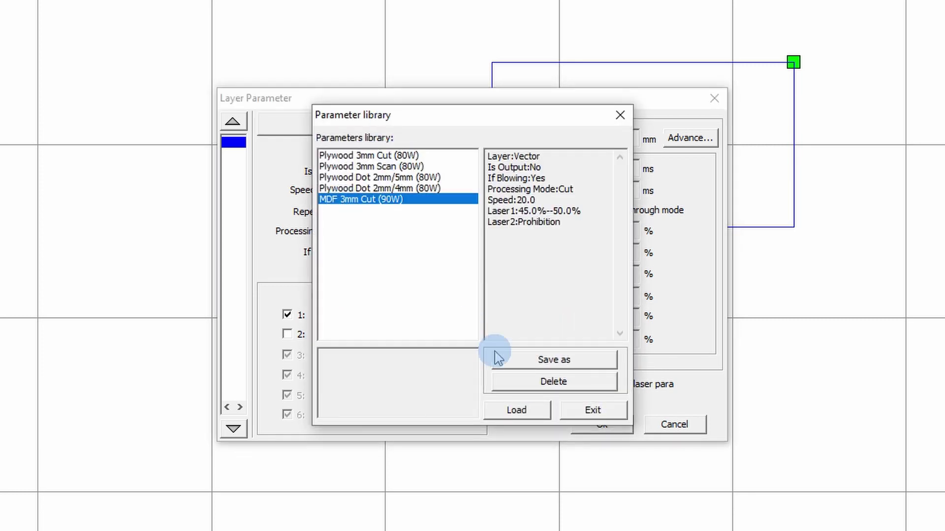
click(561, 382)
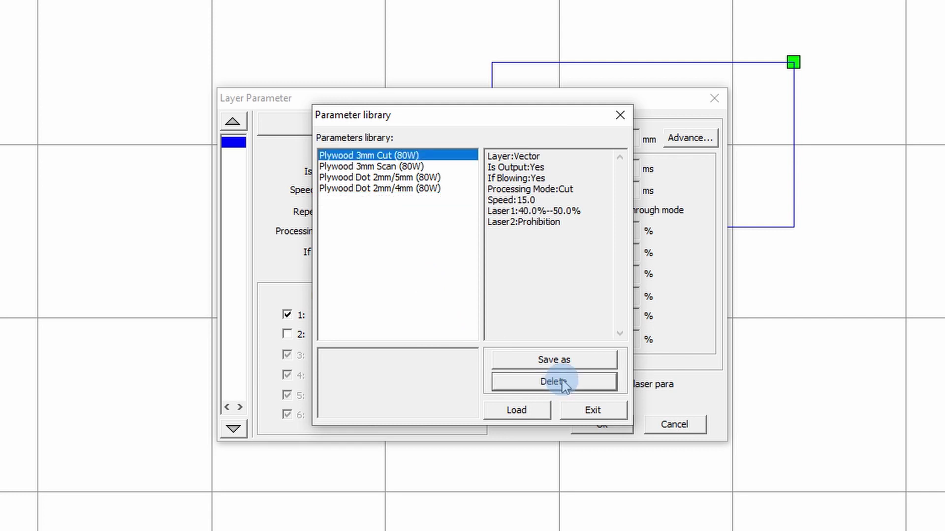
click(593, 411)
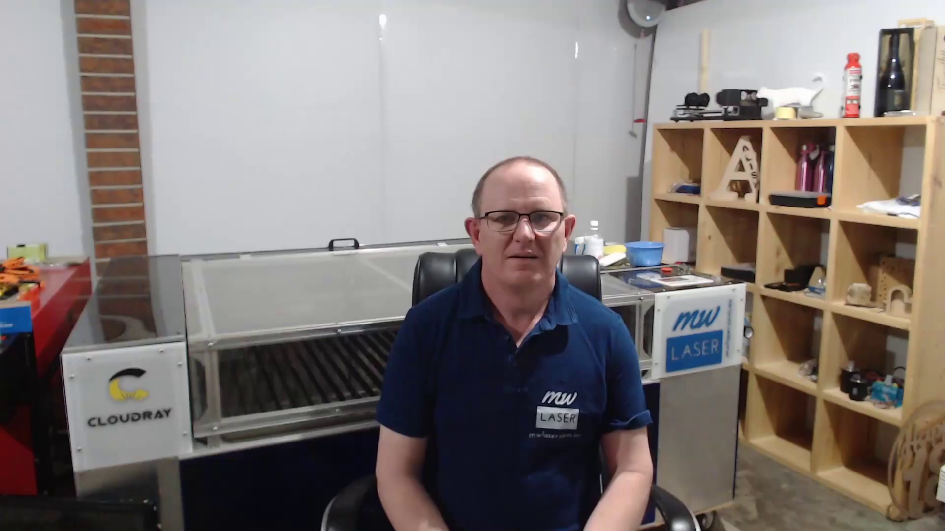